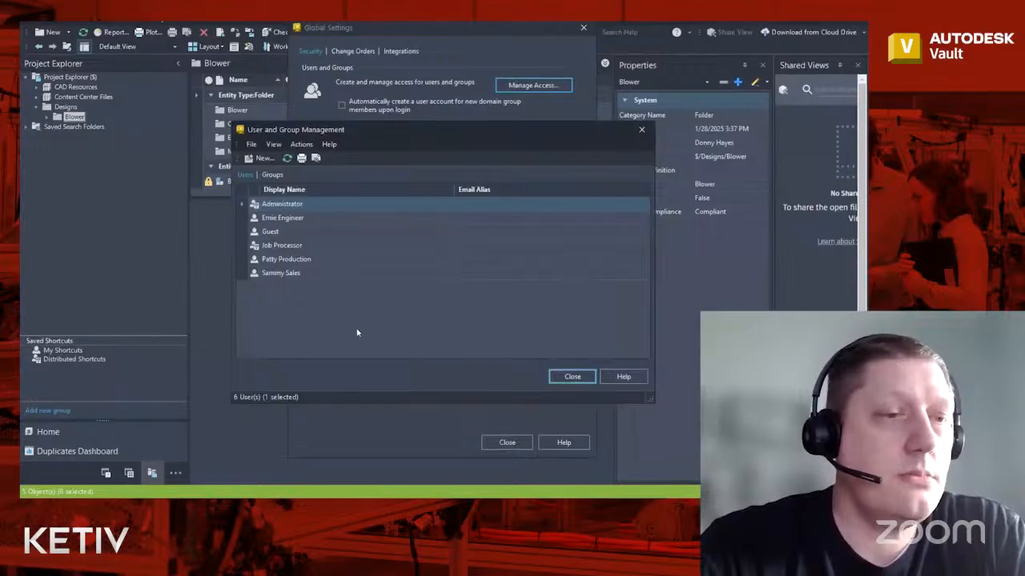
- Switch to the Groups list and start a new group profile
{"action": "left_click", "coordinate": [272, 175]}
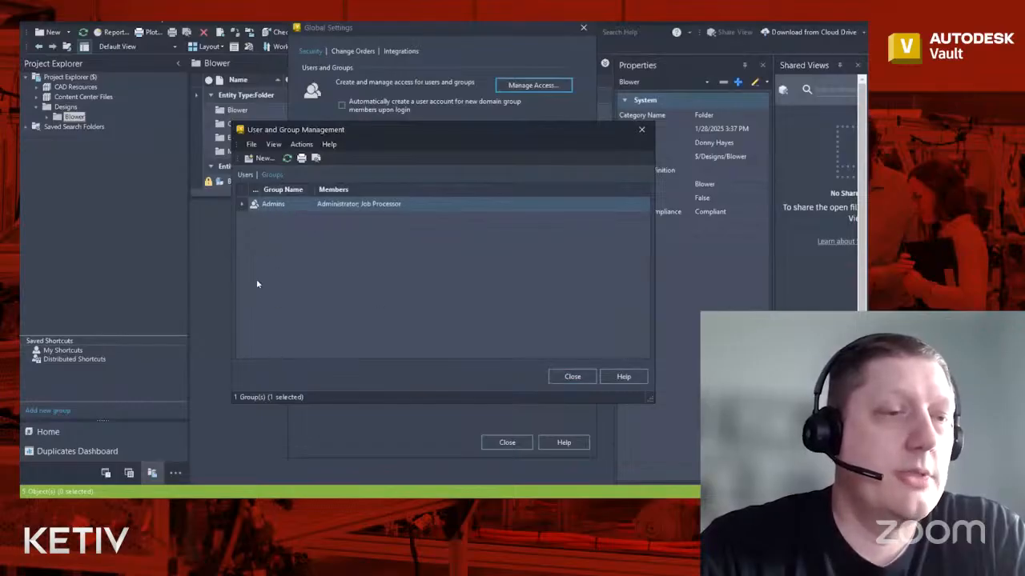
{"action": "left_click", "coordinate": [261, 159]}
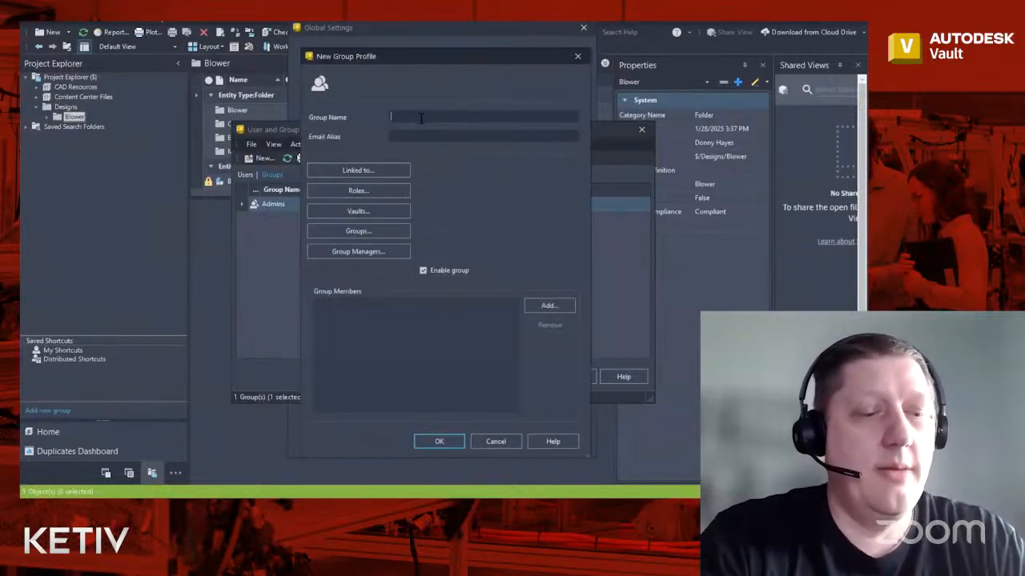
- Name the new group 'Engineering' with Level 2 Change Order Editor and Document Editor roles
{"action": "type", "text": "En"}
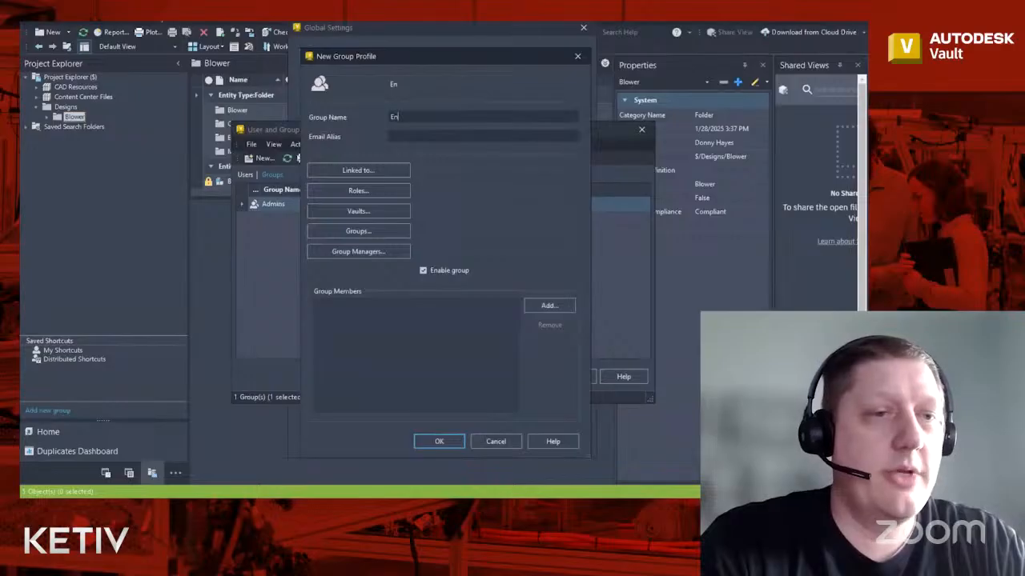
{"action": "type", "text": "gineering"}
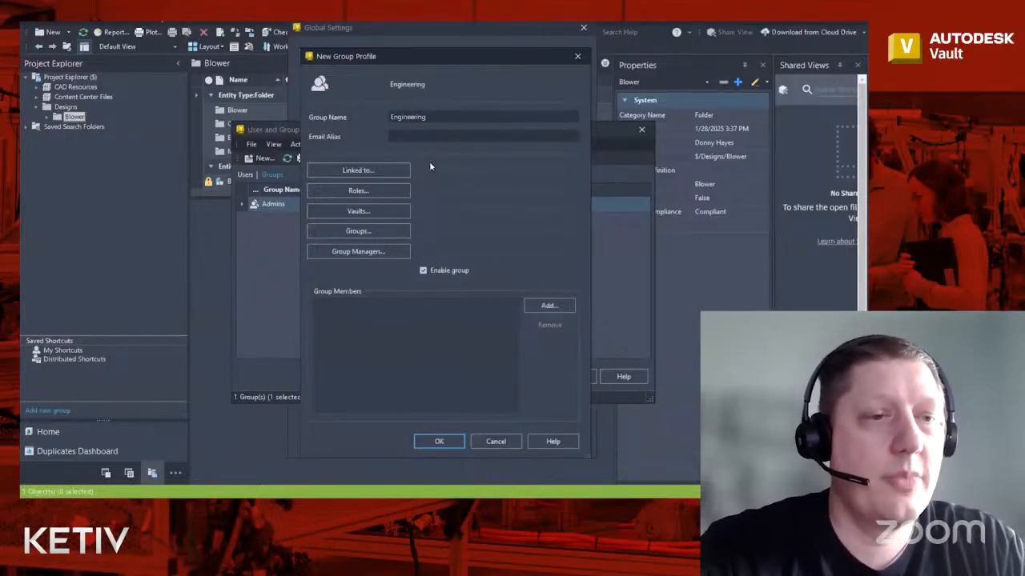
{"action": "left_click", "coordinate": [386, 193]}
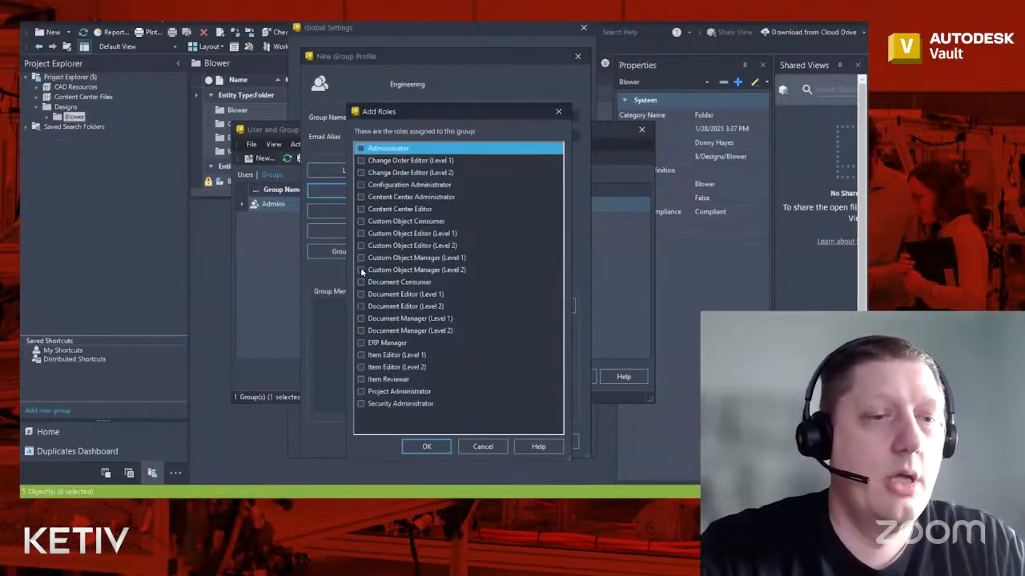
{"action": "left_click", "coordinate": [360, 331]}
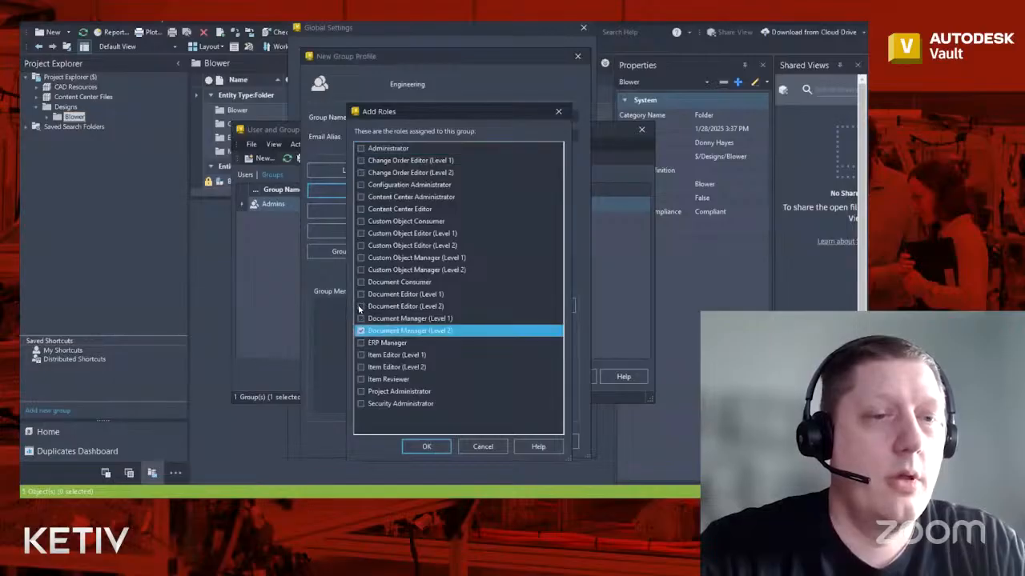
{"action": "left_click", "coordinate": [361, 307]}
{"action": "left_click", "coordinate": [359, 173]}
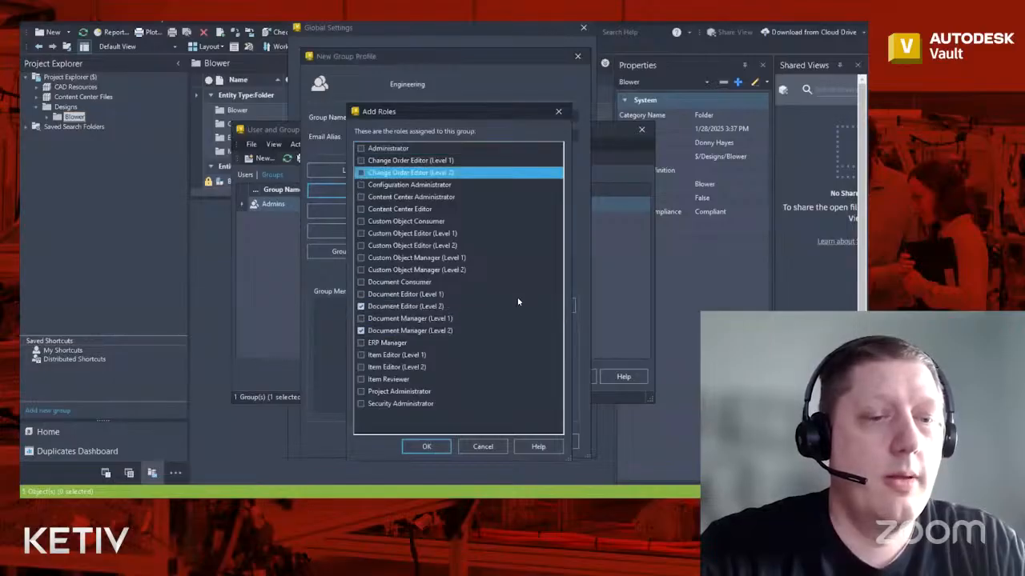
{"action": "left_click", "coordinate": [426, 447]}
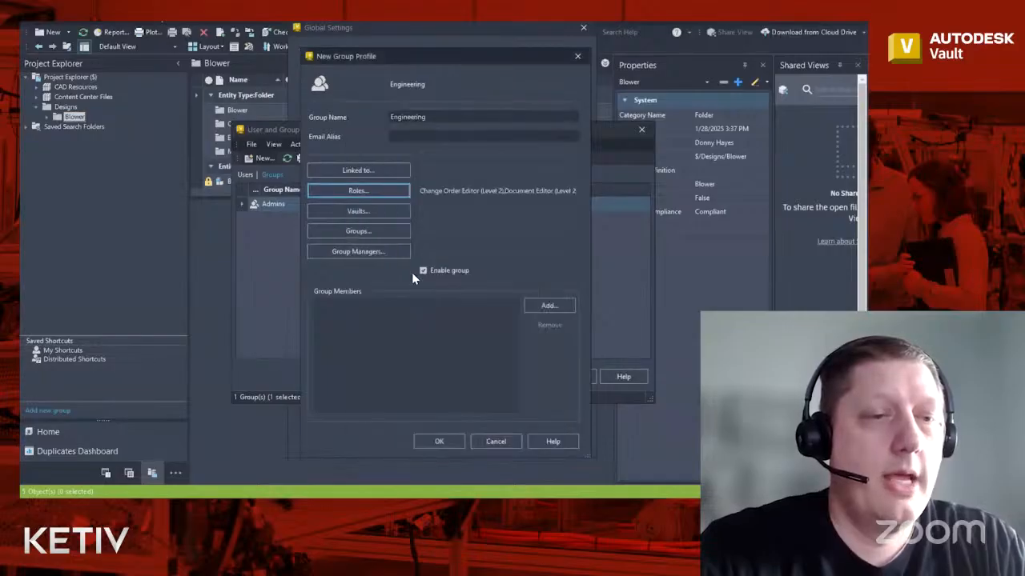
- Grant the Engineering group access to the Demo vault, ready to add members
{"action": "left_click", "coordinate": [392, 213]}
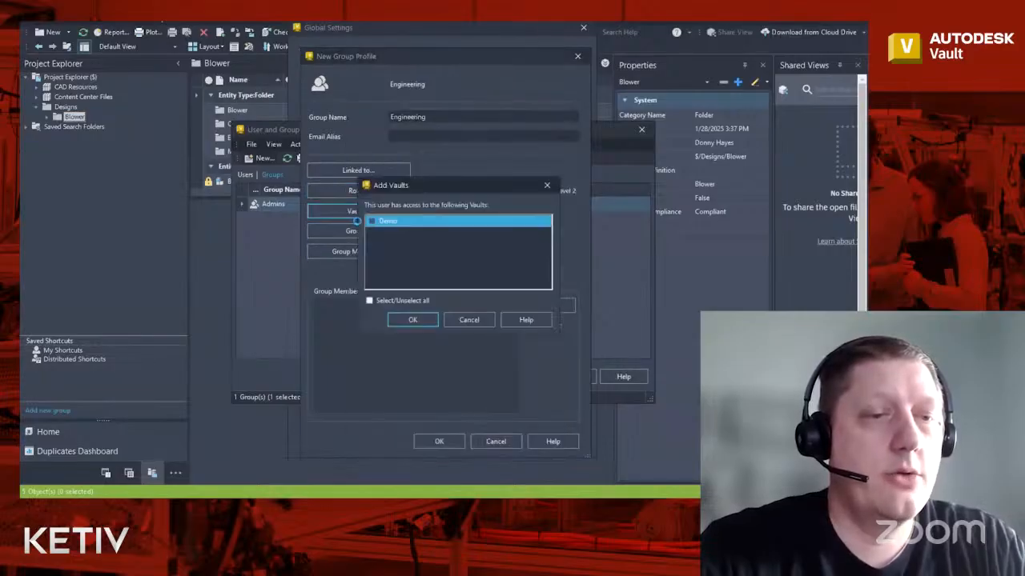
{"action": "left_click", "coordinate": [412, 319]}
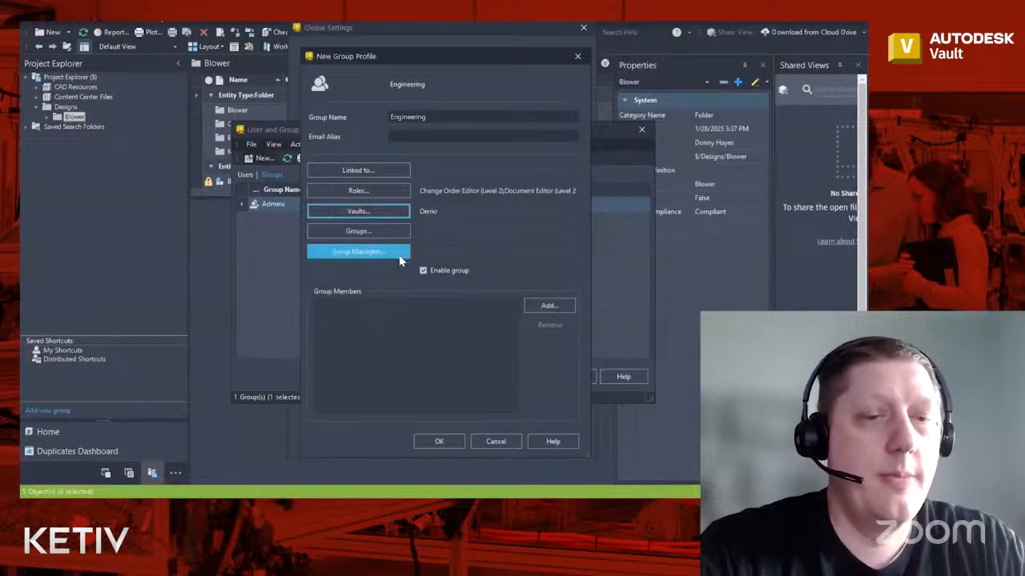
{"action": "left_click", "coordinate": [564, 306]}
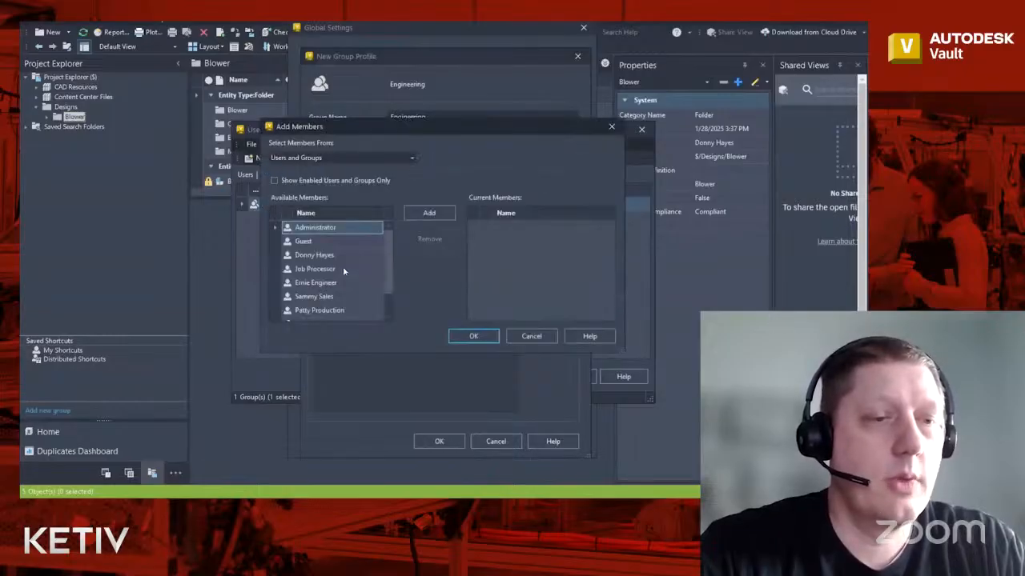
- Make the engineering user the Engineering group's only member, removing Administrator, and save the group
{"action": "left_click", "coordinate": [320, 283]}
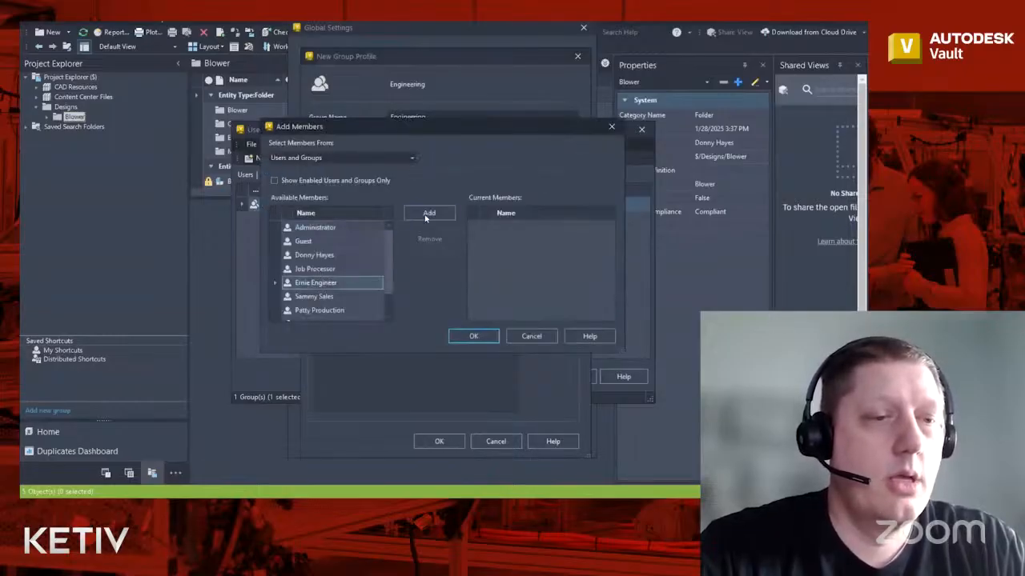
{"action": "left_click", "coordinate": [427, 214]}
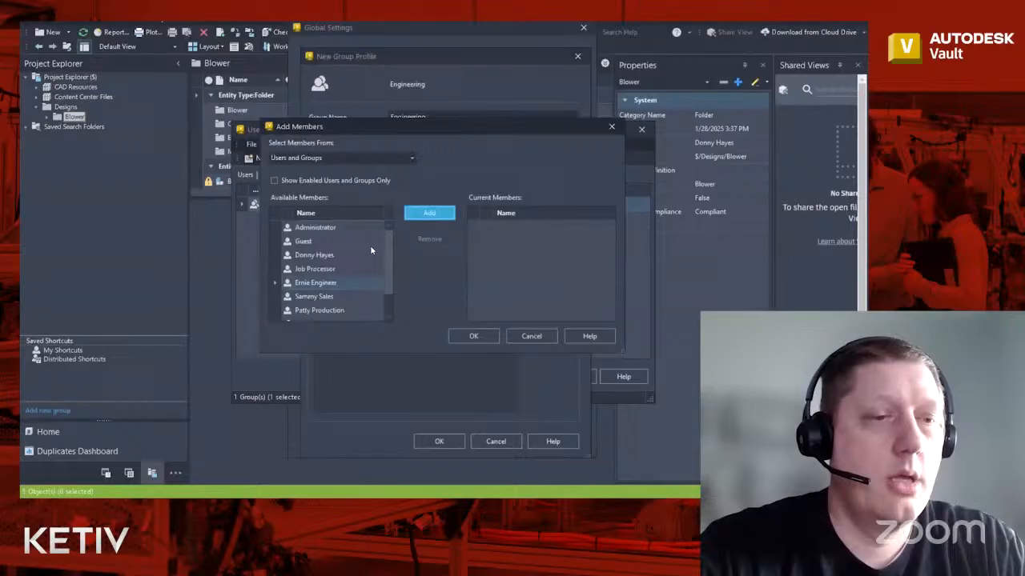
{"action": "left_click", "coordinate": [311, 229]}
{"action": "left_click", "coordinate": [428, 213]}
{"action": "left_click", "coordinate": [465, 340]}
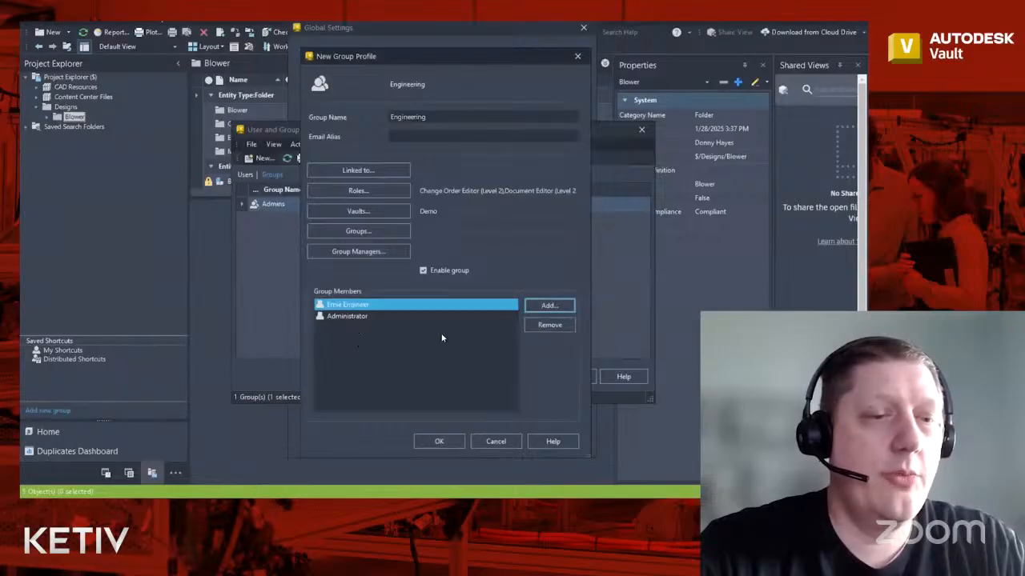
{"action": "left_click", "coordinate": [352, 317]}
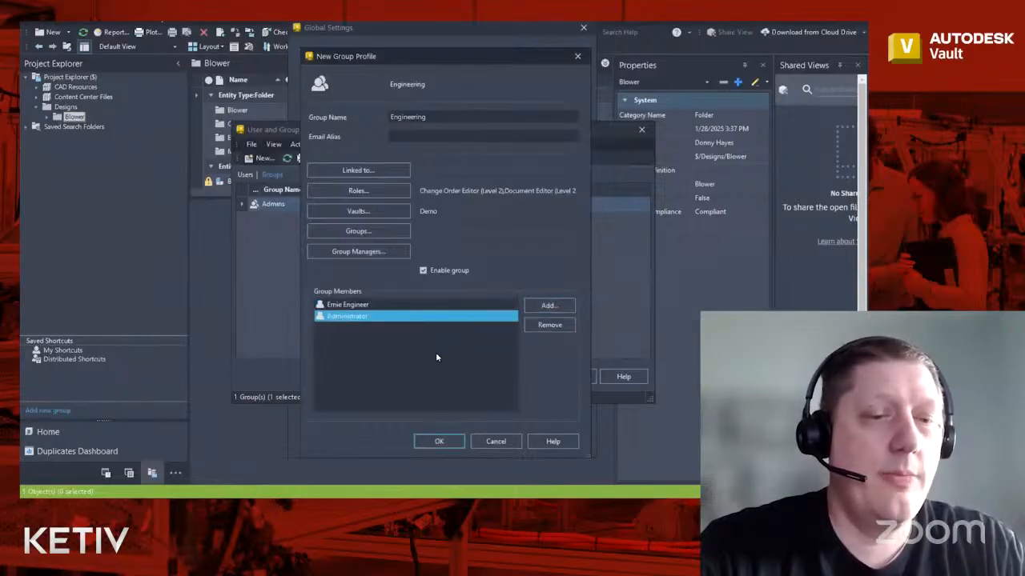
{"action": "left_click", "coordinate": [560, 328]}
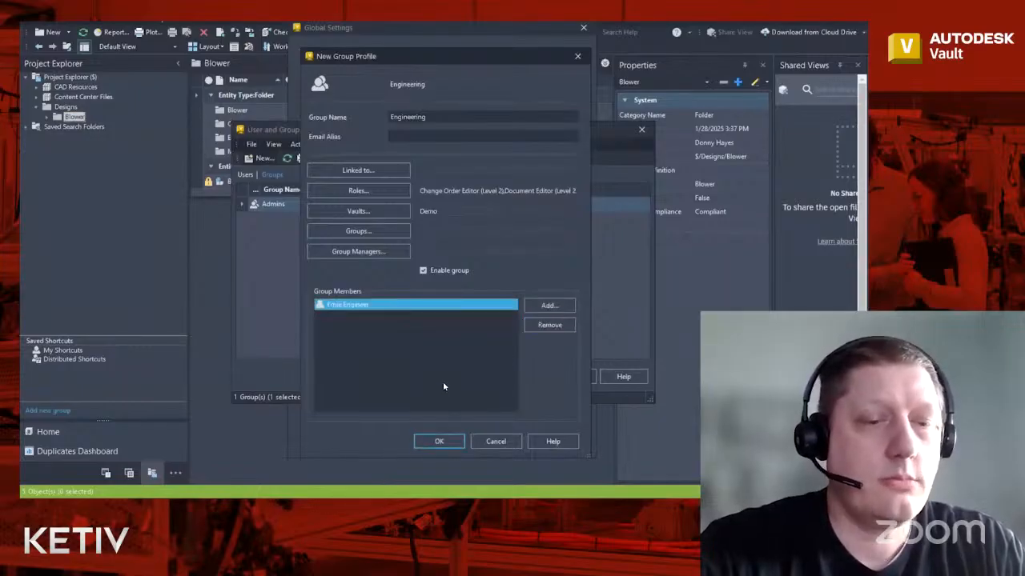
{"action": "left_click", "coordinate": [438, 442]}
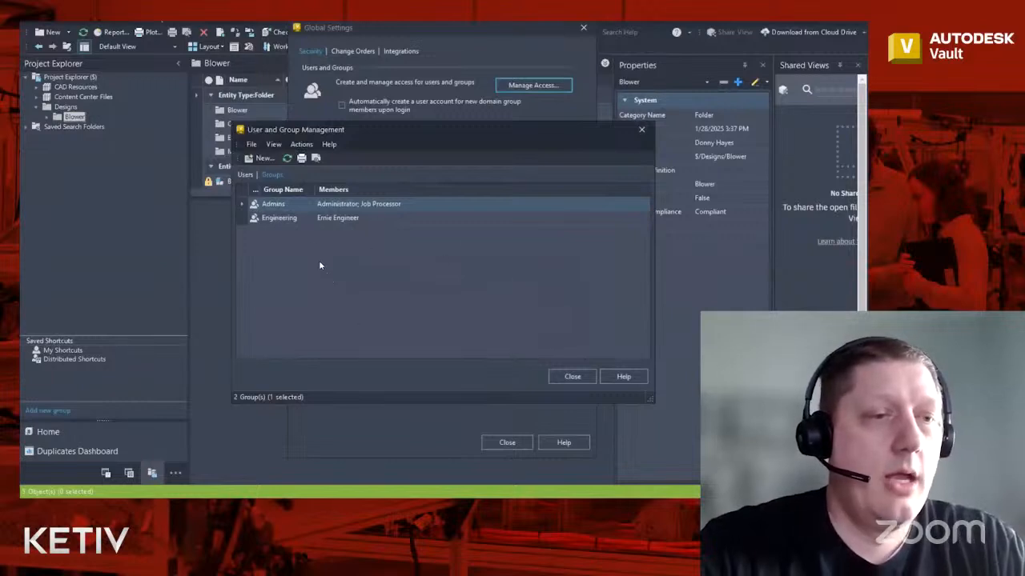
- Add the production user to the Engineering group and close User and Group Management
{"action": "left_click", "coordinate": [247, 175]}
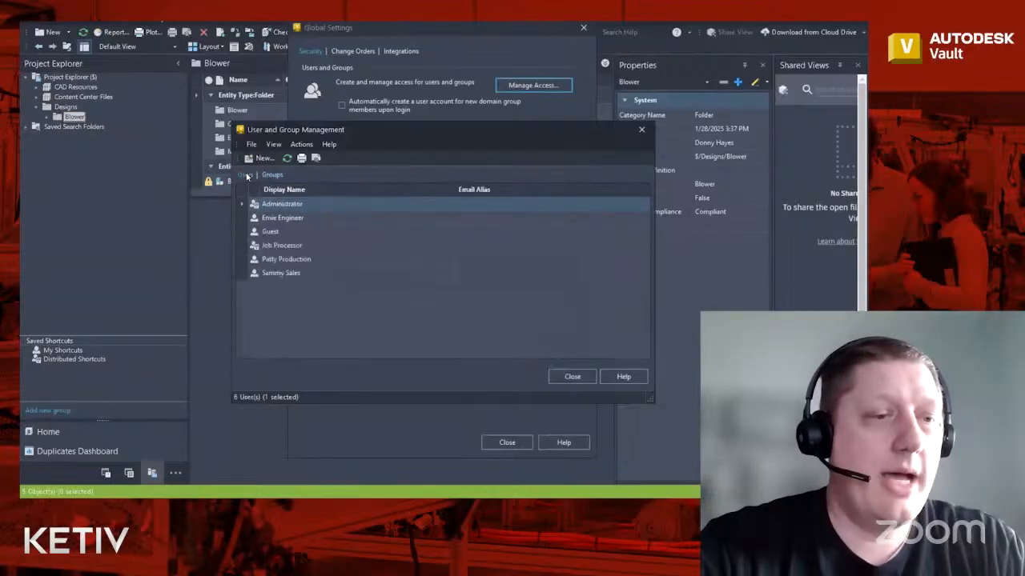
{"action": "double_click", "coordinate": [282, 262]}
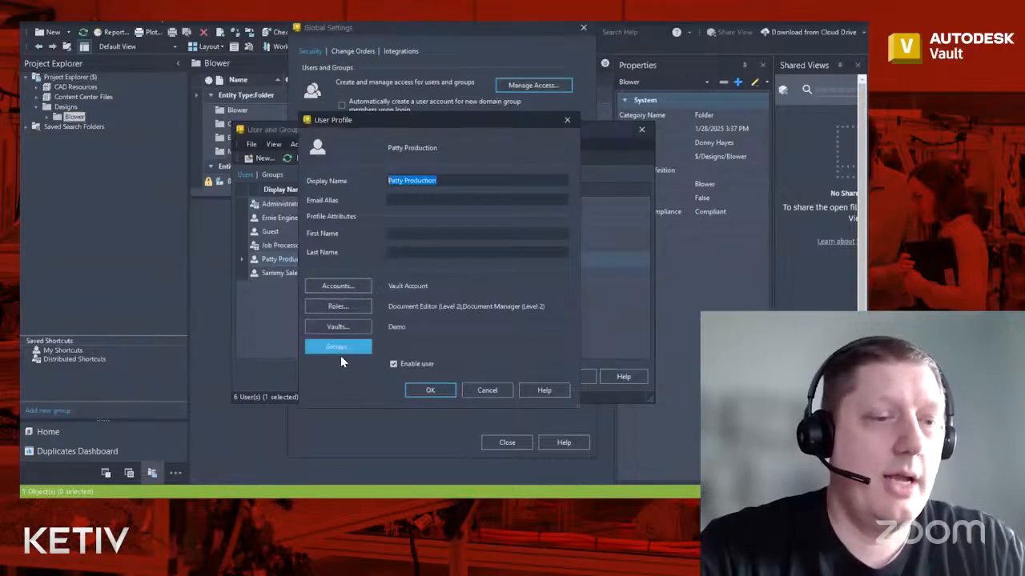
{"action": "left_click", "coordinate": [341, 350]}
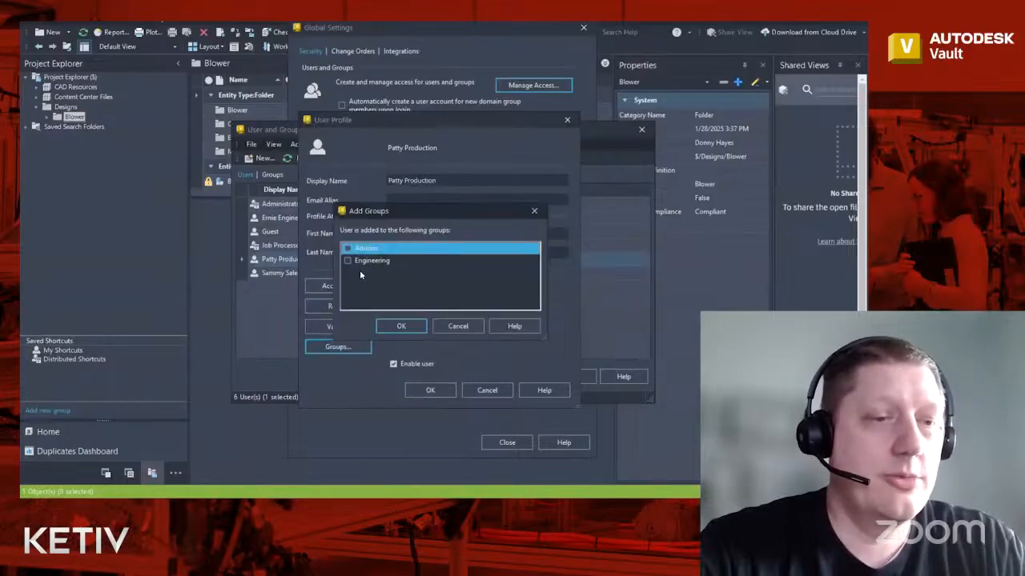
{"action": "left_click", "coordinate": [348, 262]}
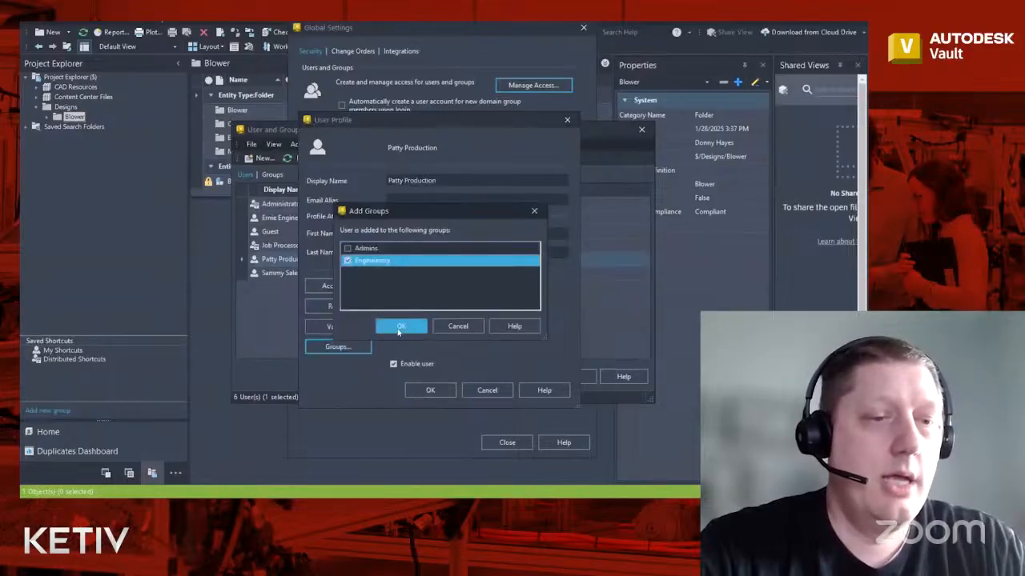
{"action": "left_click", "coordinate": [400, 327]}
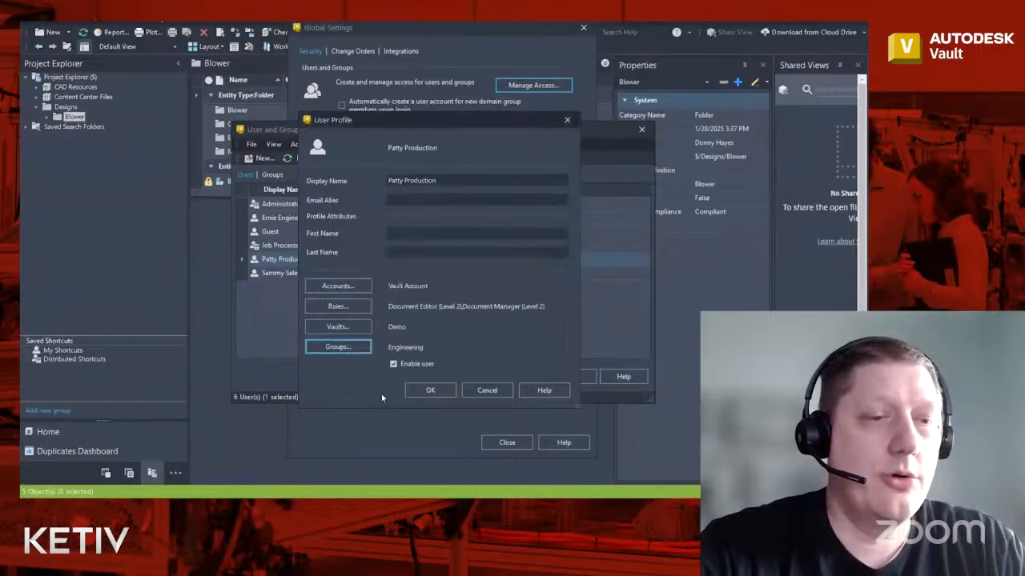
{"action": "left_click", "coordinate": [429, 391]}
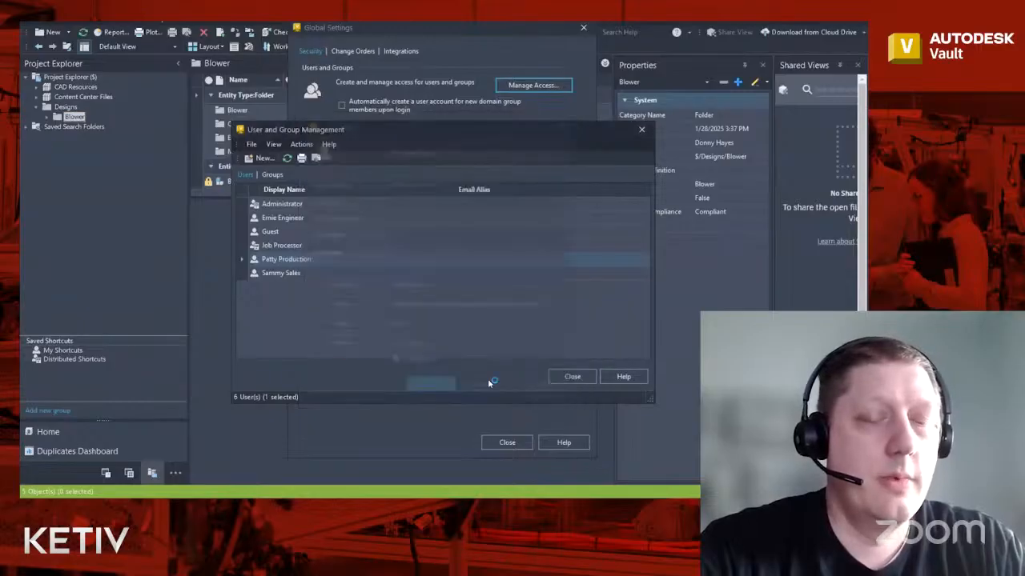
{"action": "left_click", "coordinate": [568, 377]}
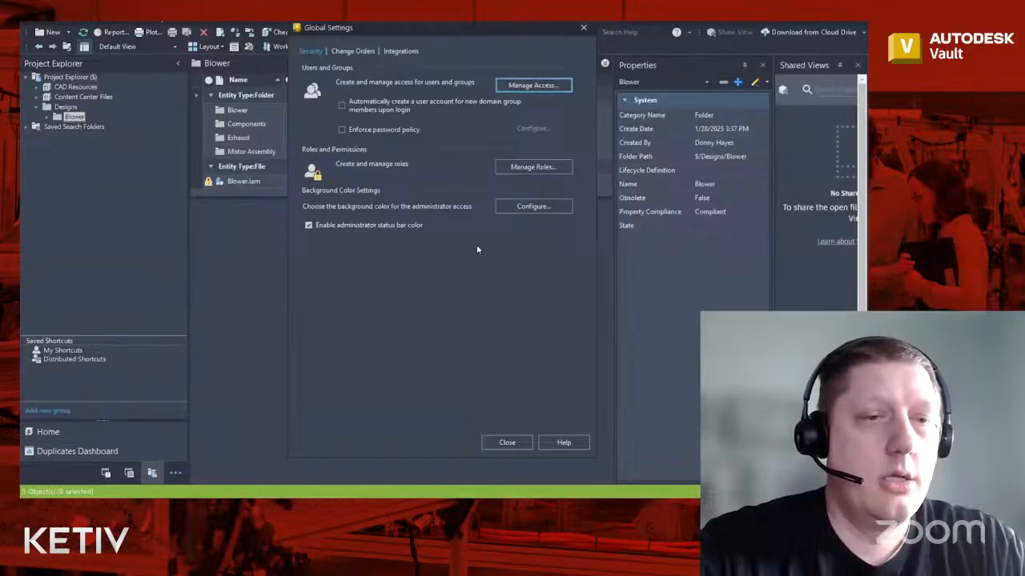
{"action": "left_click", "coordinate": [516, 168]}
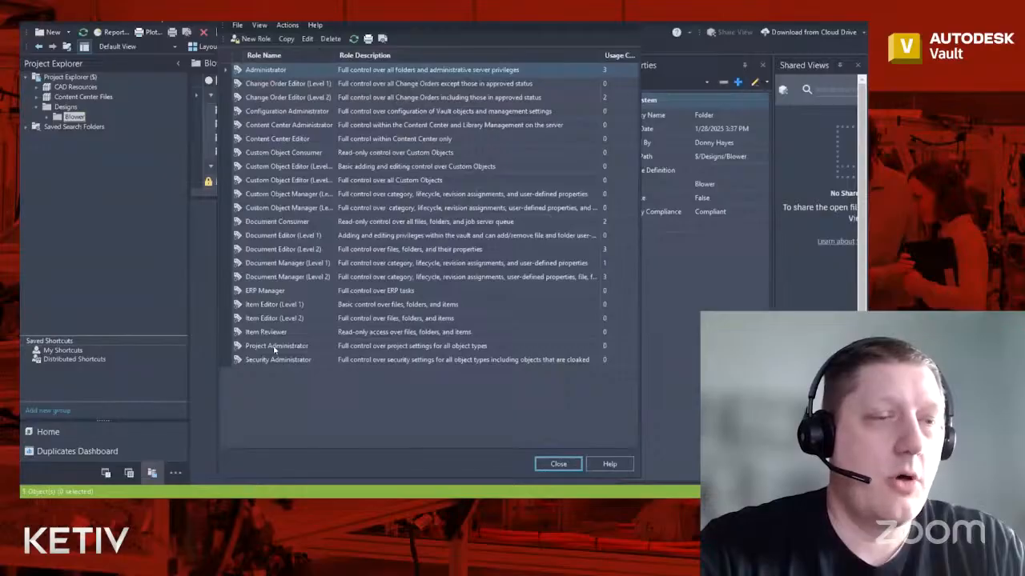
{"action": "double_click", "coordinate": [293, 209]}
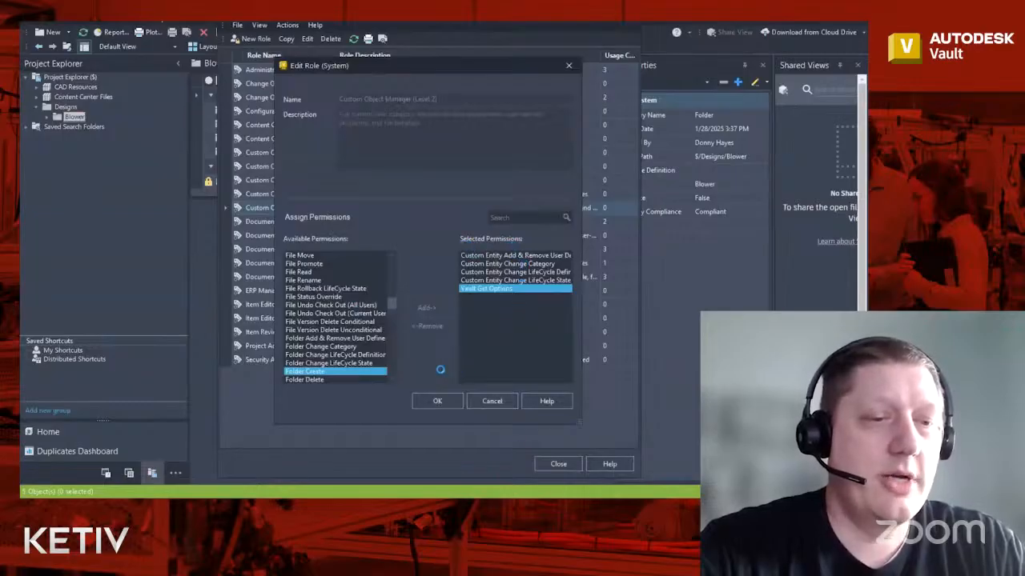
{"action": "left_click", "coordinate": [343, 355]}
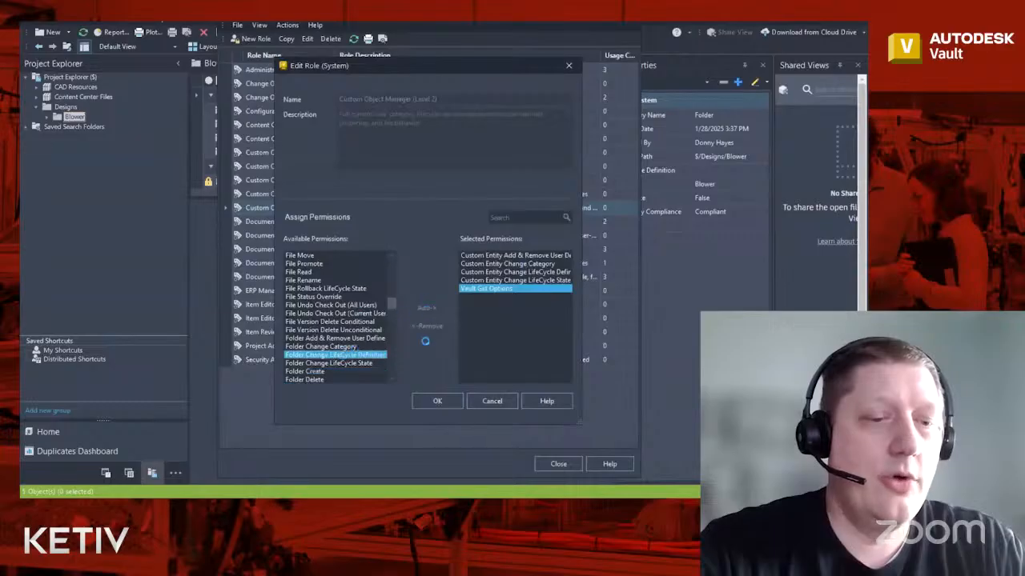
{"action": "left_click", "coordinate": [491, 401]}
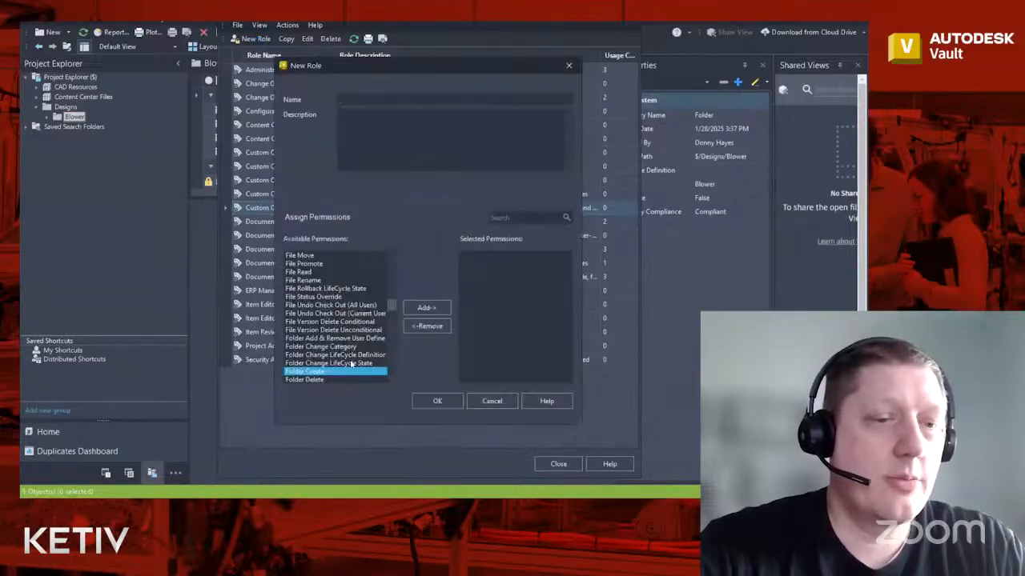
{"action": "left_click", "coordinate": [350, 364]}
{"action": "left_click", "coordinate": [427, 307]}
{"action": "left_click", "coordinate": [372, 339]}
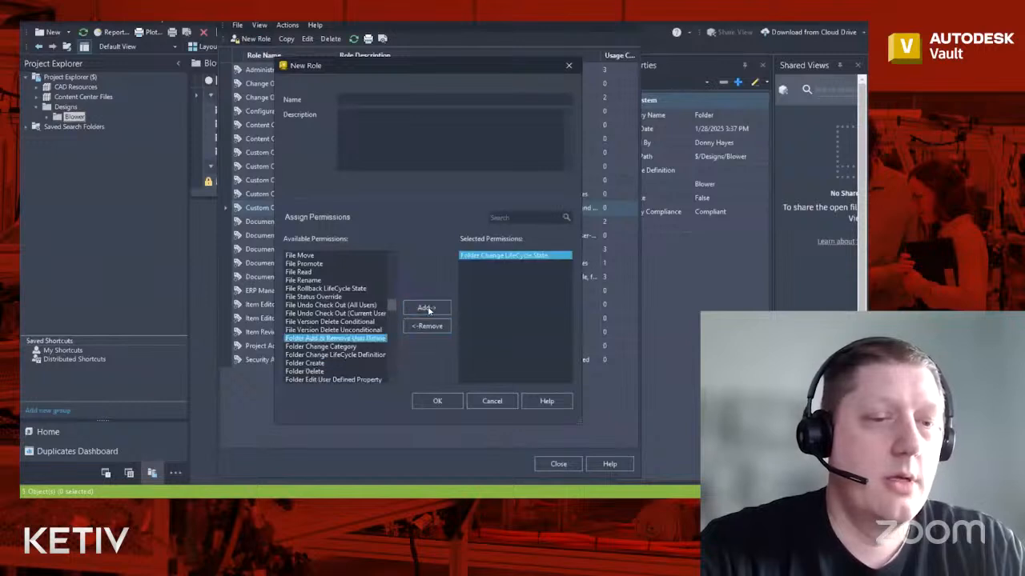
{"action": "left_click", "coordinate": [426, 309]}
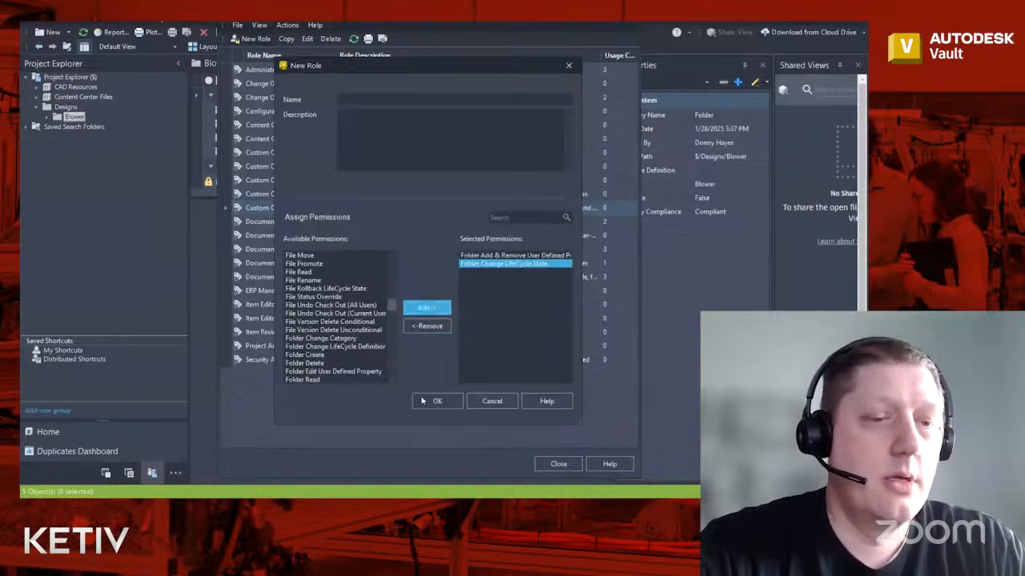
{"action": "left_click", "coordinate": [493, 403]}
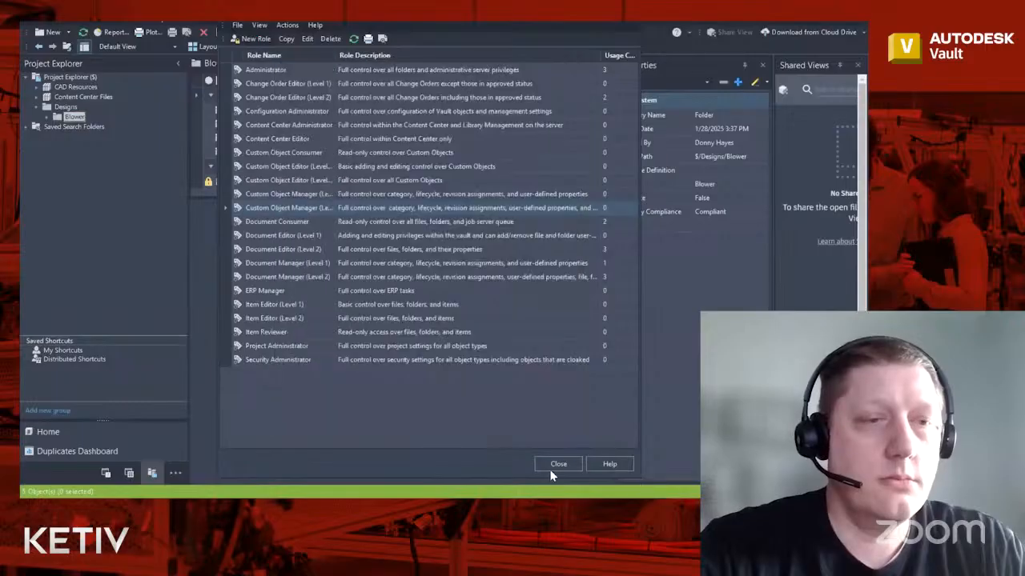
{"action": "left_click", "coordinate": [556, 464]}
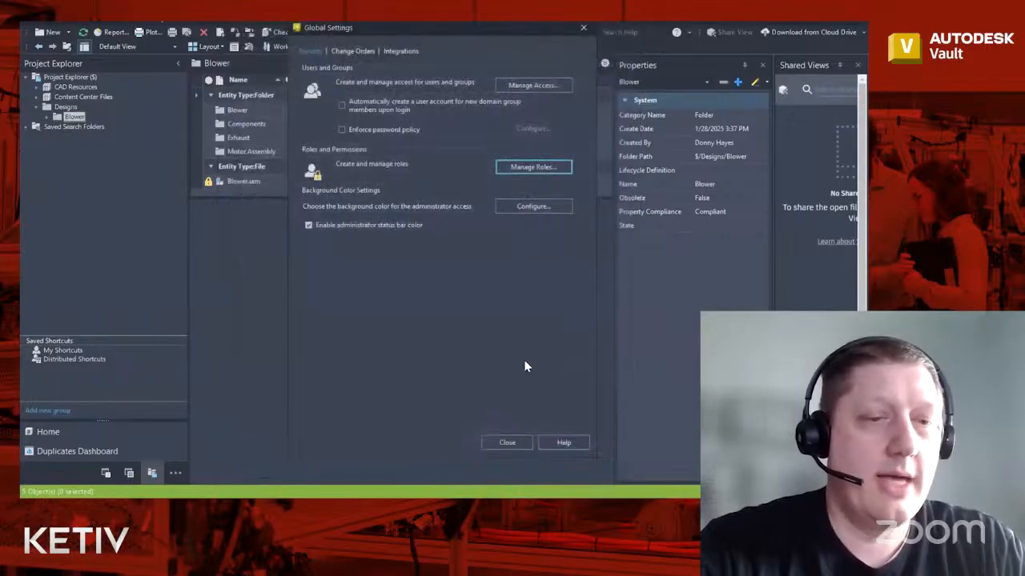
- Close the Global Settings dialog to return to the Blower folder
{"action": "left_click", "coordinate": [505, 443]}
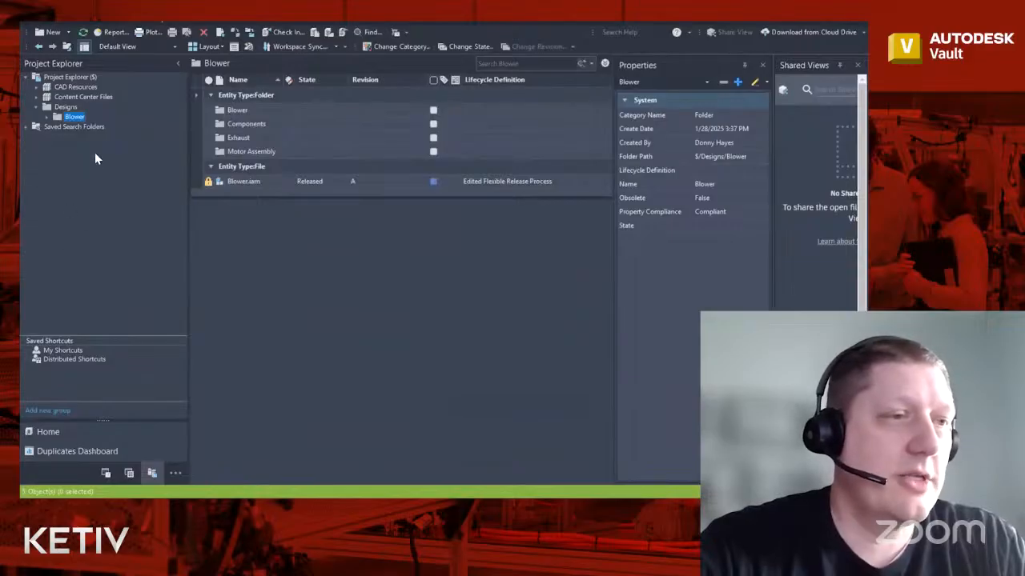
- Open Vault Settings from Tools > Administration at the Behaviors section
{"action": "left_click", "coordinate": [112, 24]}
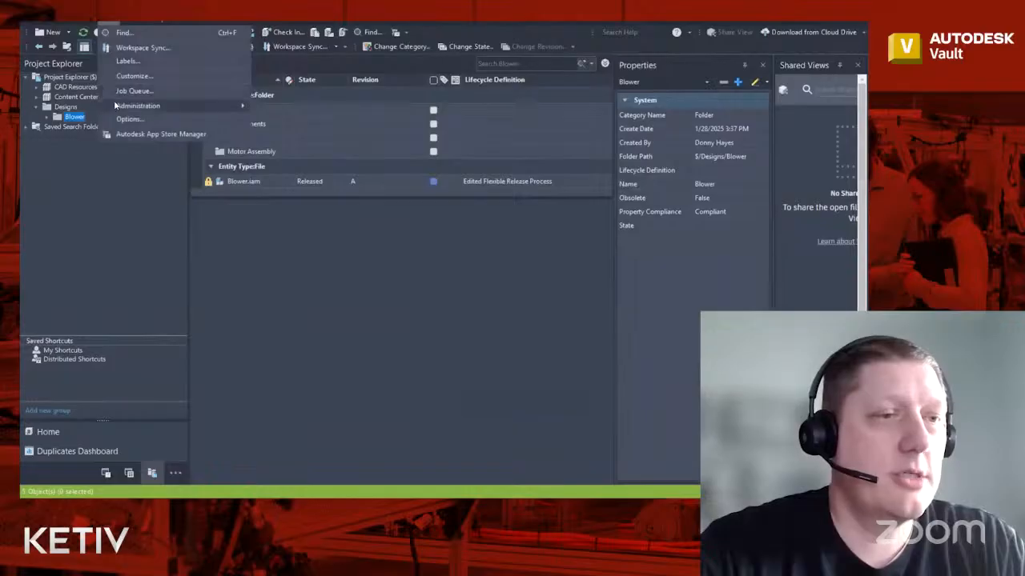
{"action": "mouse_move", "coordinate": [128, 105]}
{"action": "left_click", "coordinate": [269, 106]}
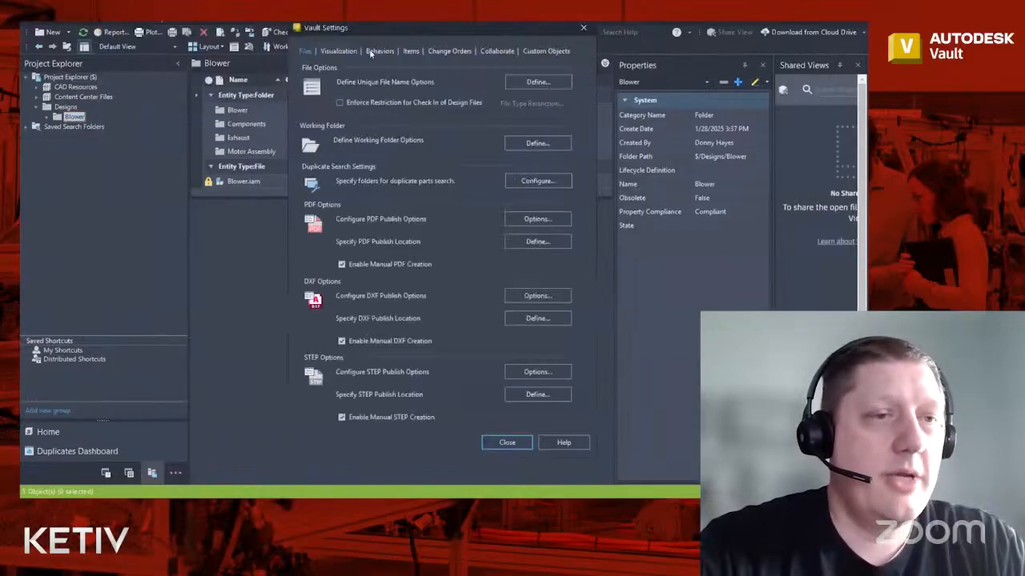
{"action": "left_click", "coordinate": [380, 52]}
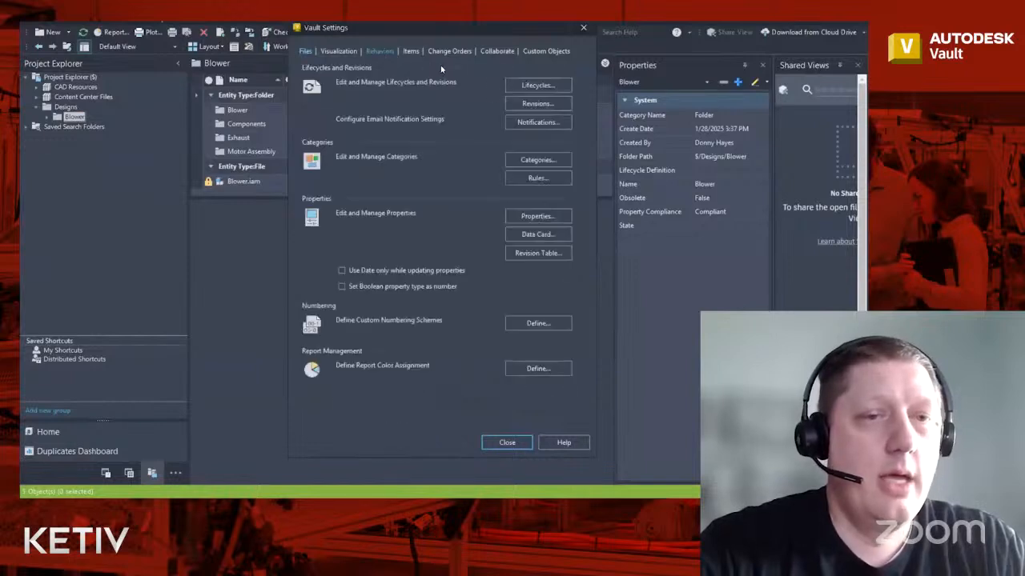
- Open the lifecycle definitions and select Edited Flexible Release Process
{"action": "left_click", "coordinate": [548, 86]}
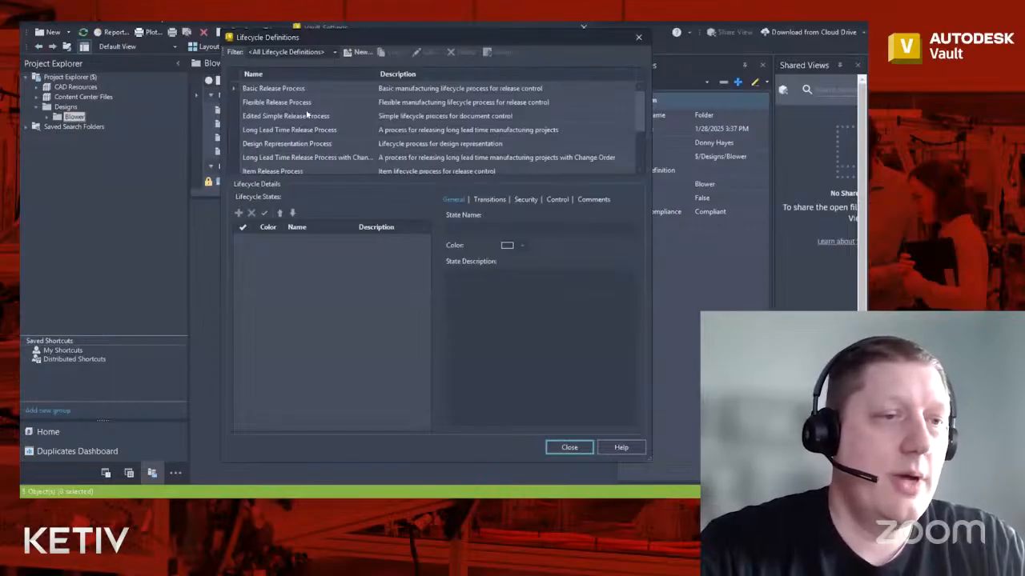
{"action": "scroll", "coordinate": [306, 115], "scroll_direction": "down", "scroll_amount": 1}
{"action": "scroll", "coordinate": [304, 120], "scroll_direction": "down", "scroll_amount": 1}
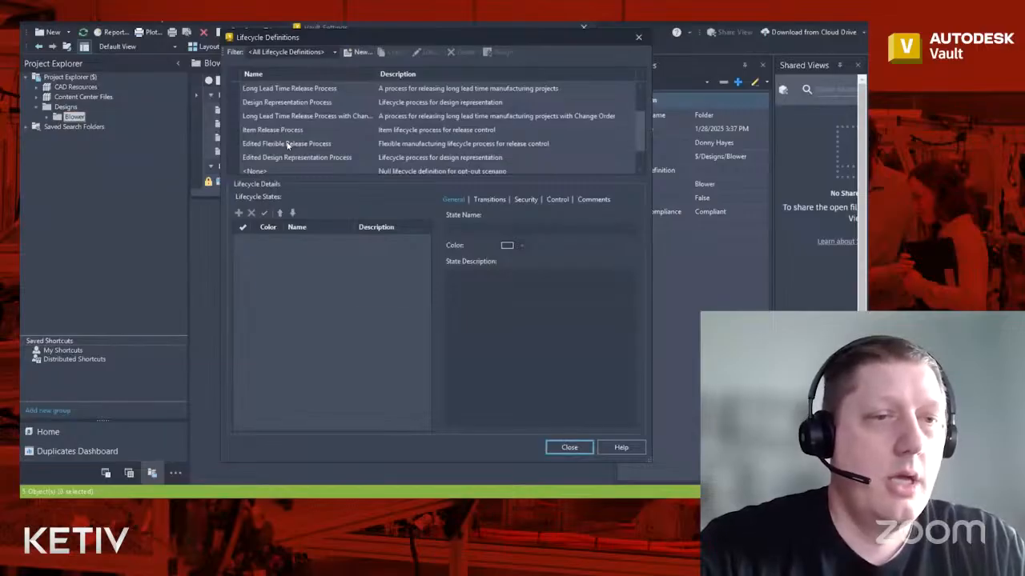
{"action": "left_click", "coordinate": [287, 144]}
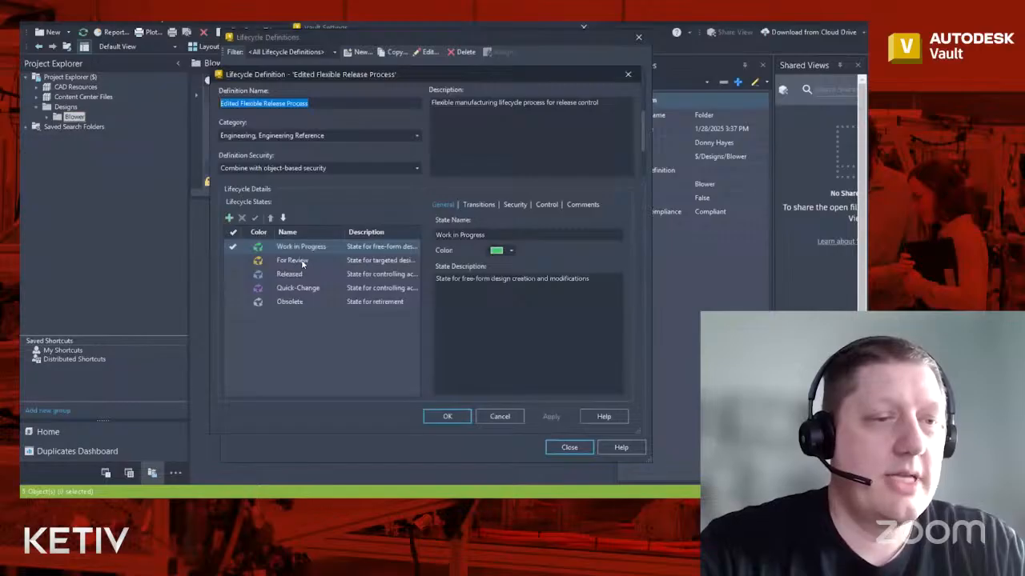
- Replace Everyone with the Engineering group in the Work in Progress state security
{"action": "left_click", "coordinate": [516, 205]}
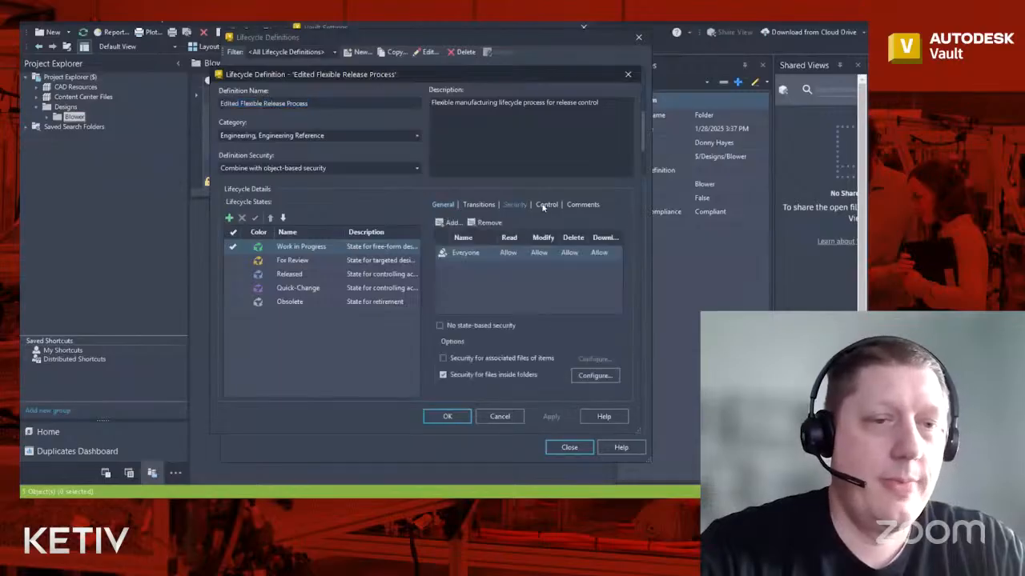
{"action": "left_click", "coordinate": [485, 223]}
{"action": "left_click", "coordinate": [447, 223]}
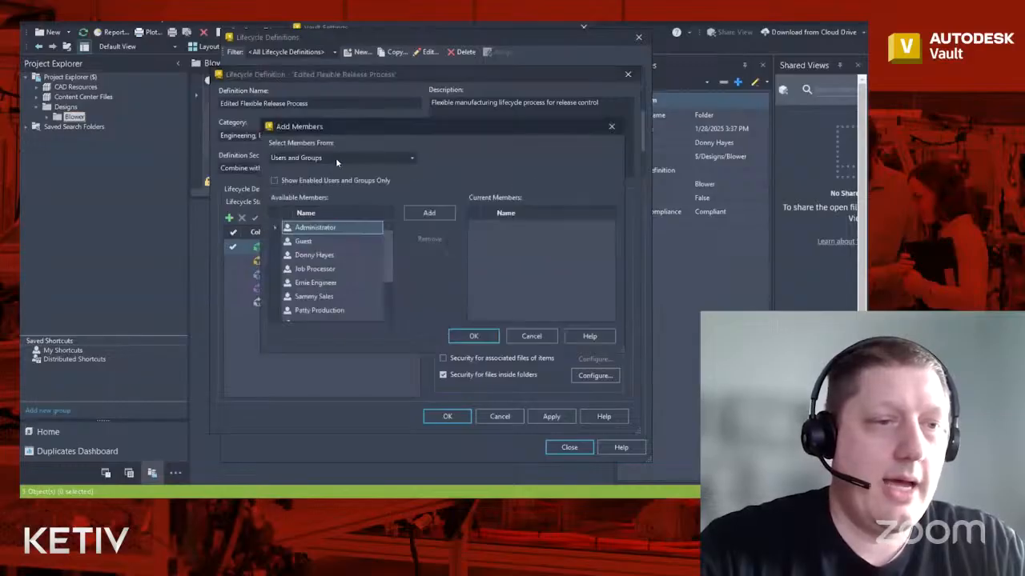
{"action": "left_click", "coordinate": [335, 157]}
{"action": "left_click", "coordinate": [340, 194]}
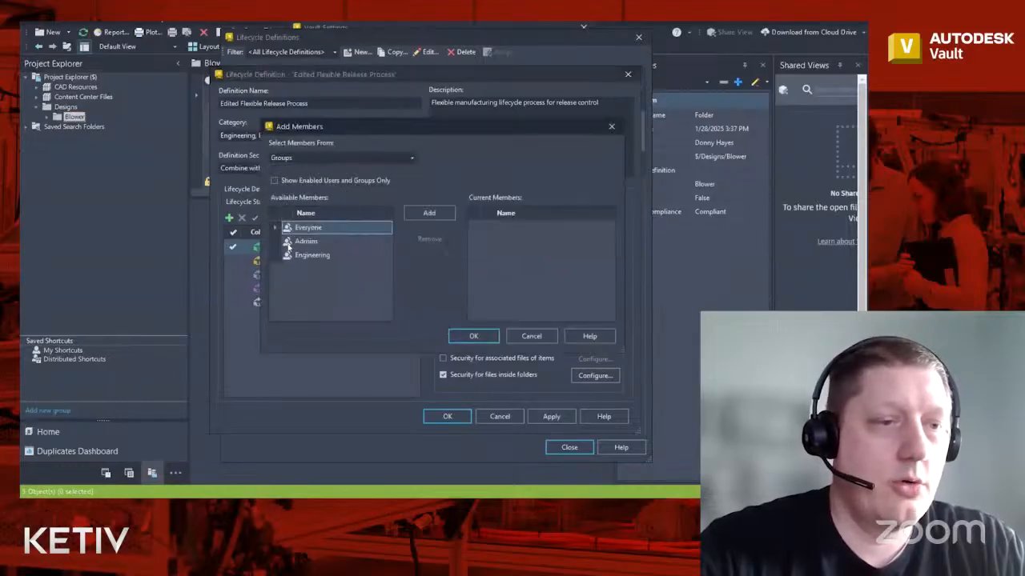
{"action": "left_click", "coordinate": [312, 254]}
{"action": "left_click", "coordinate": [429, 213]}
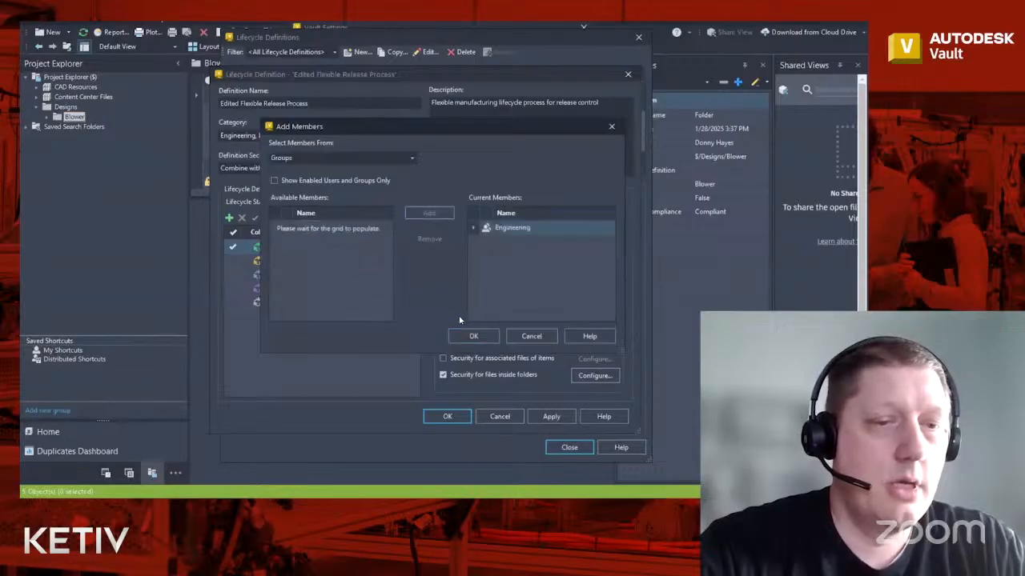
{"action": "left_click", "coordinate": [473, 336]}
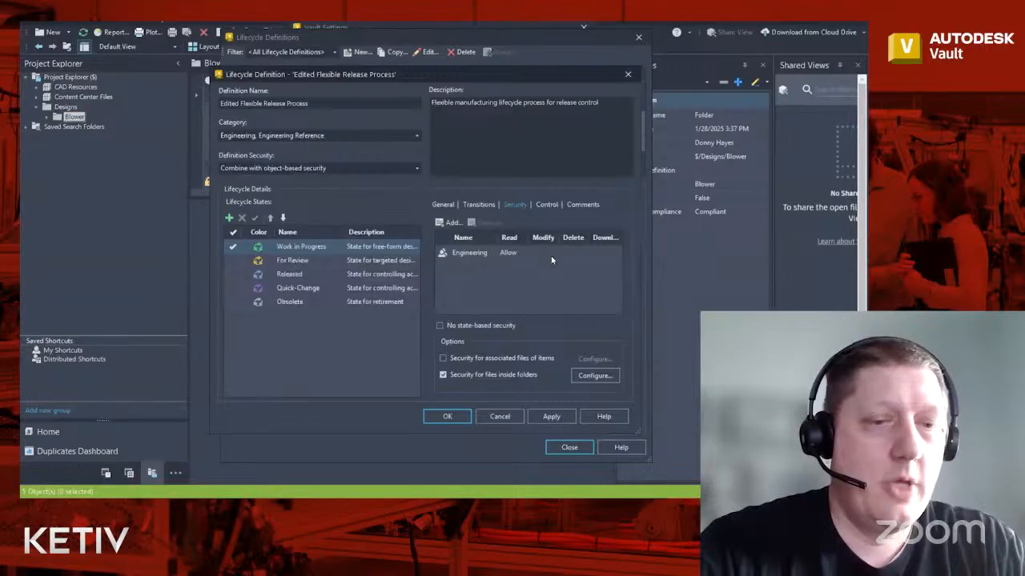
- Set Engineering's Modify, Delete and Download permissions to Allow
{"action": "left_click", "coordinate": [549, 254]}
{"action": "left_click", "coordinate": [554, 269]}
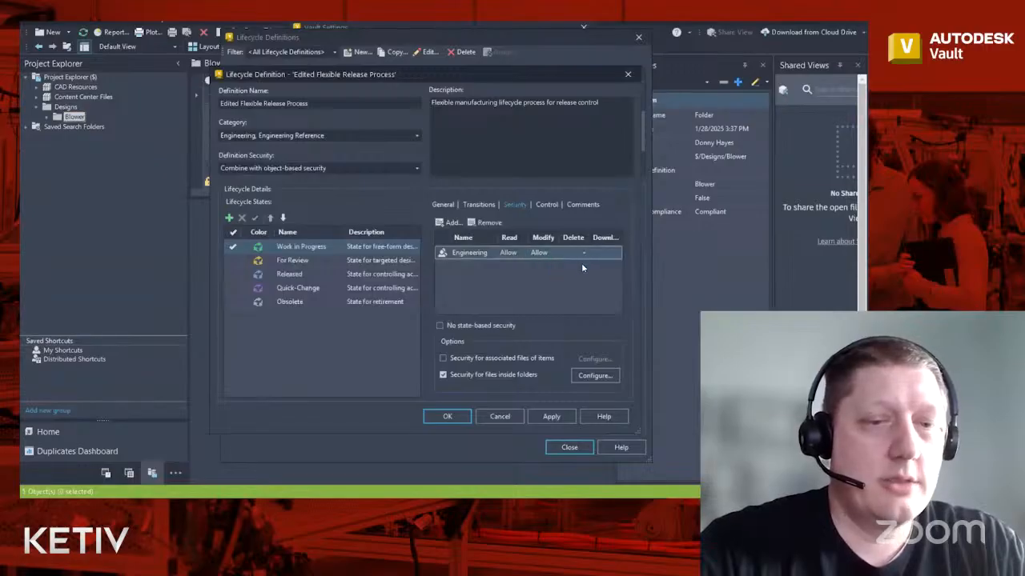
{"action": "left_click", "coordinate": [581, 254]}
{"action": "left_click", "coordinate": [575, 268]}
{"action": "left_click", "coordinate": [606, 255]}
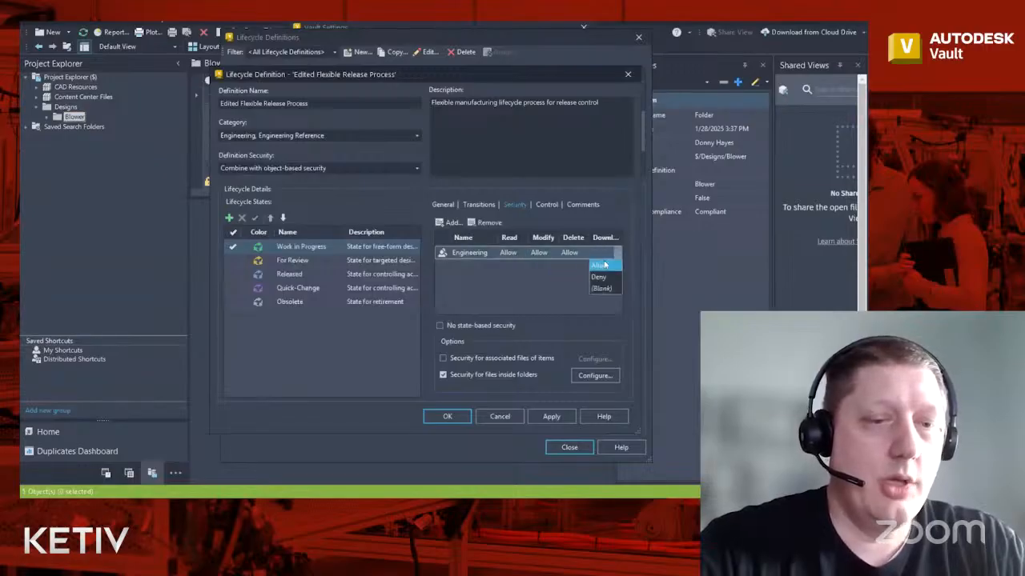
{"action": "left_click", "coordinate": [602, 266]}
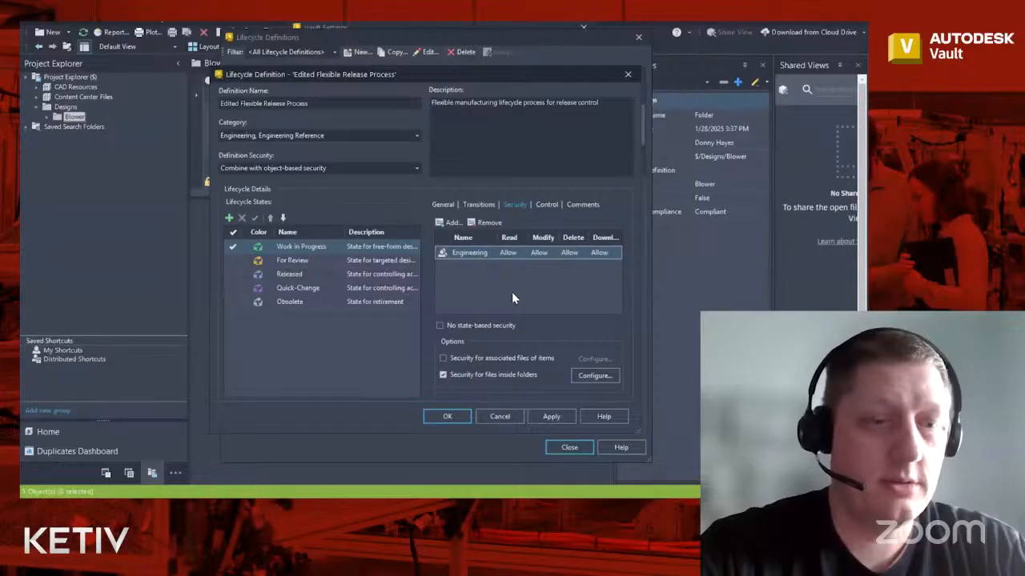
- Apply the state security changes and open the Work in Progress → For Review transition
{"action": "left_click", "coordinate": [544, 417]}
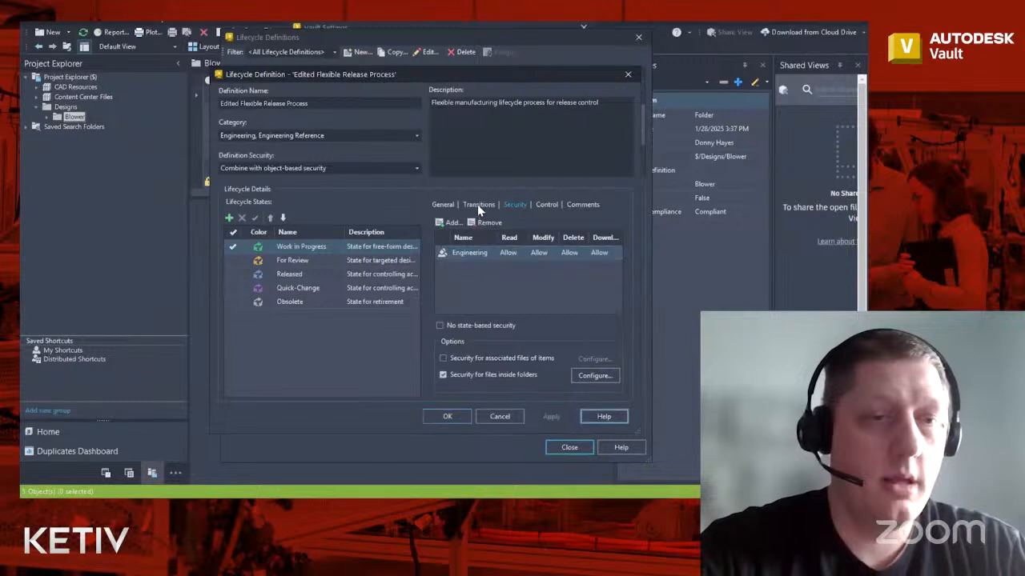
{"action": "left_click", "coordinate": [478, 205]}
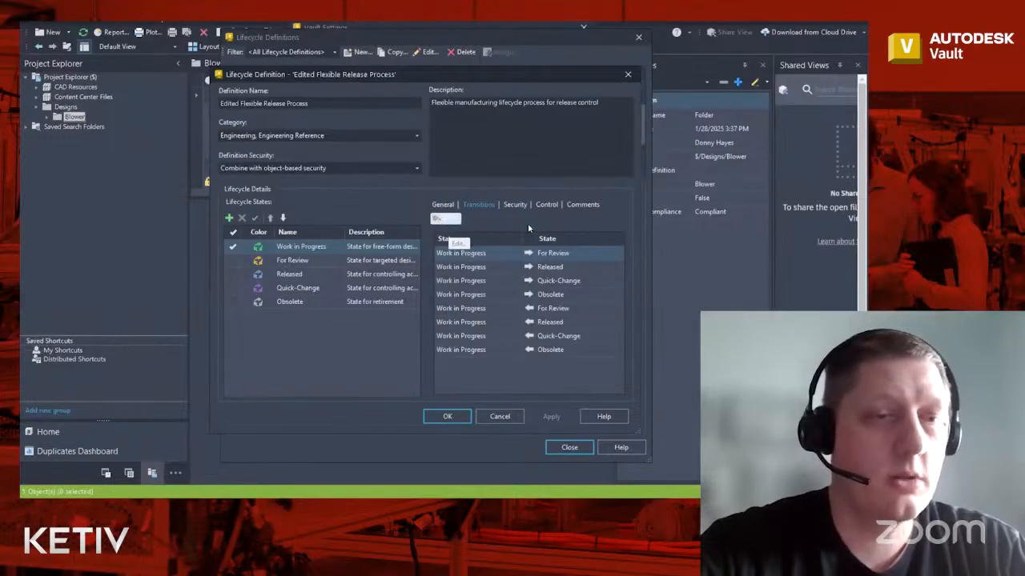
{"action": "left_click", "coordinate": [445, 219]}
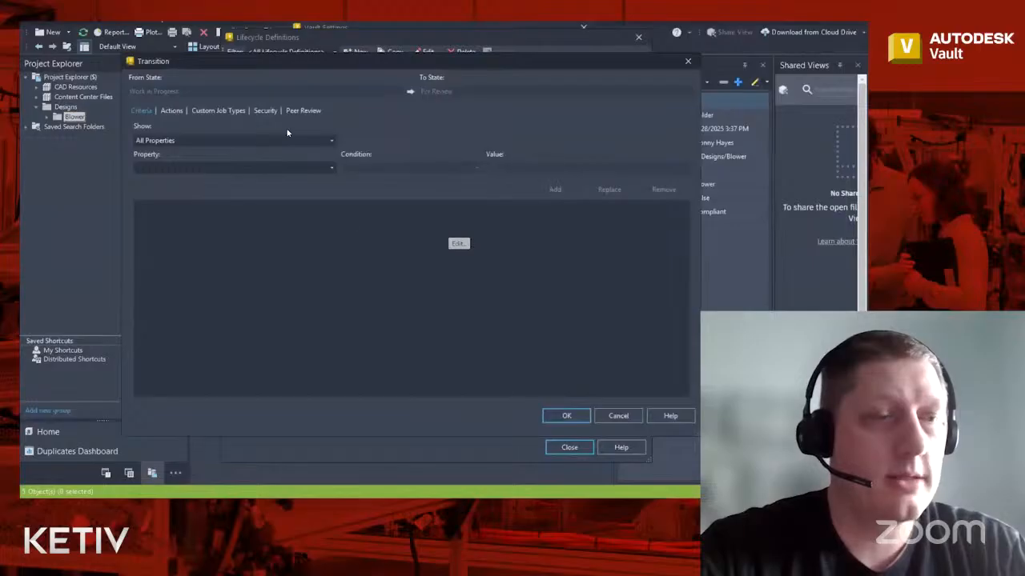
- Turn off No restrictions on the transition security and add the Engineering group
{"action": "left_click", "coordinate": [271, 111]}
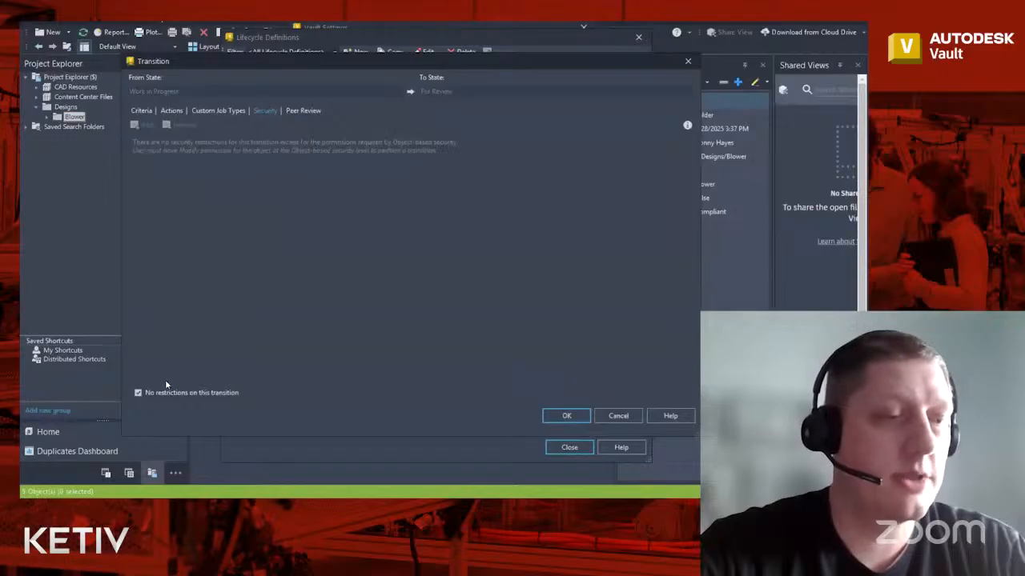
{"action": "left_click", "coordinate": [138, 393]}
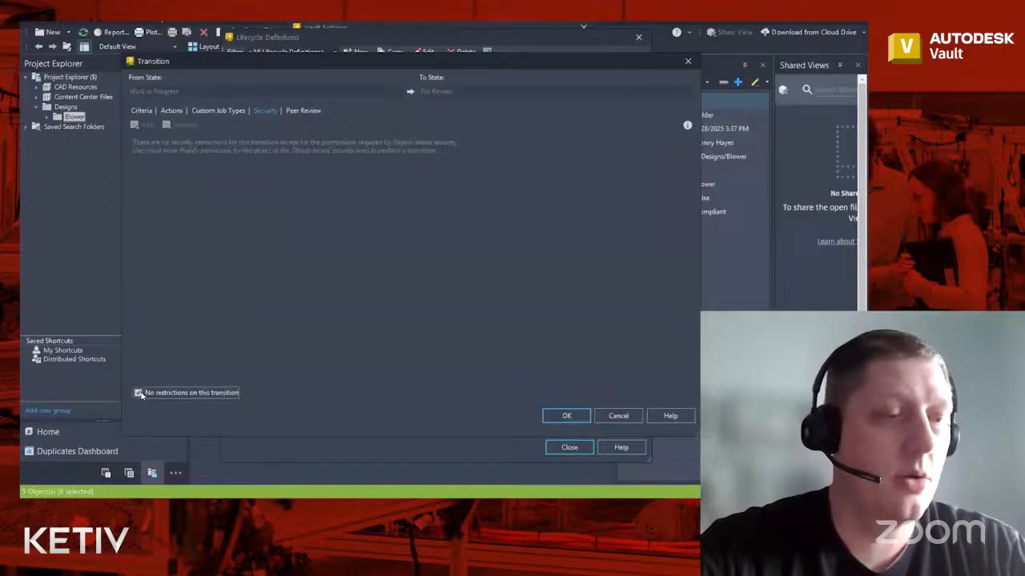
{"action": "left_click", "coordinate": [140, 393]}
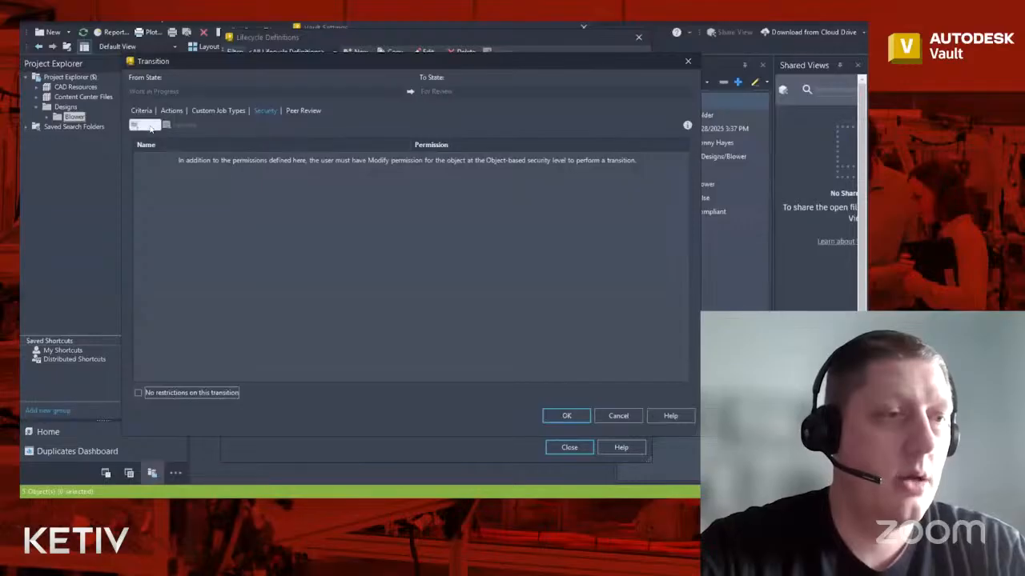
{"action": "left_click", "coordinate": [146, 125]}
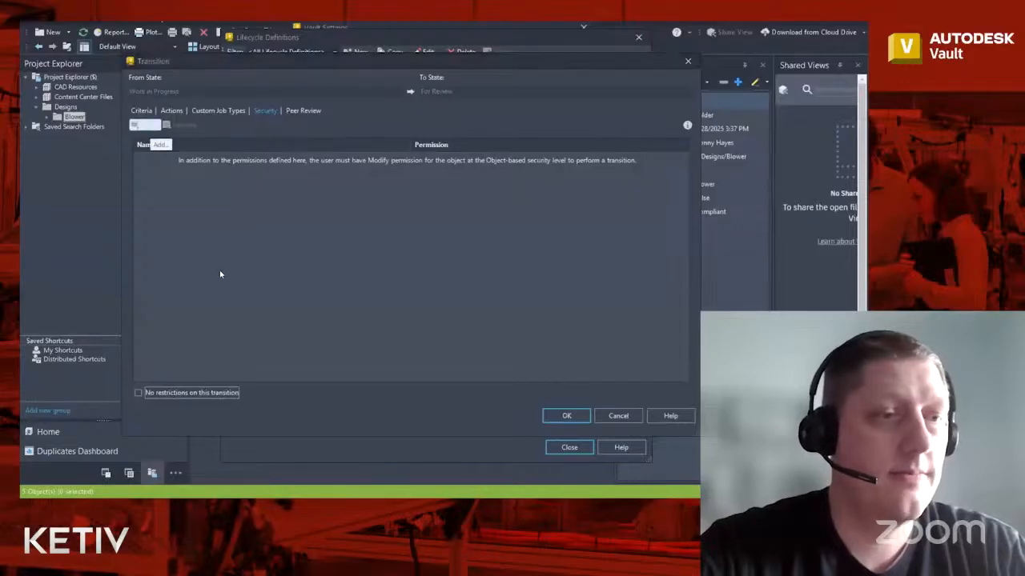
{"action": "left_click", "coordinate": [351, 157]}
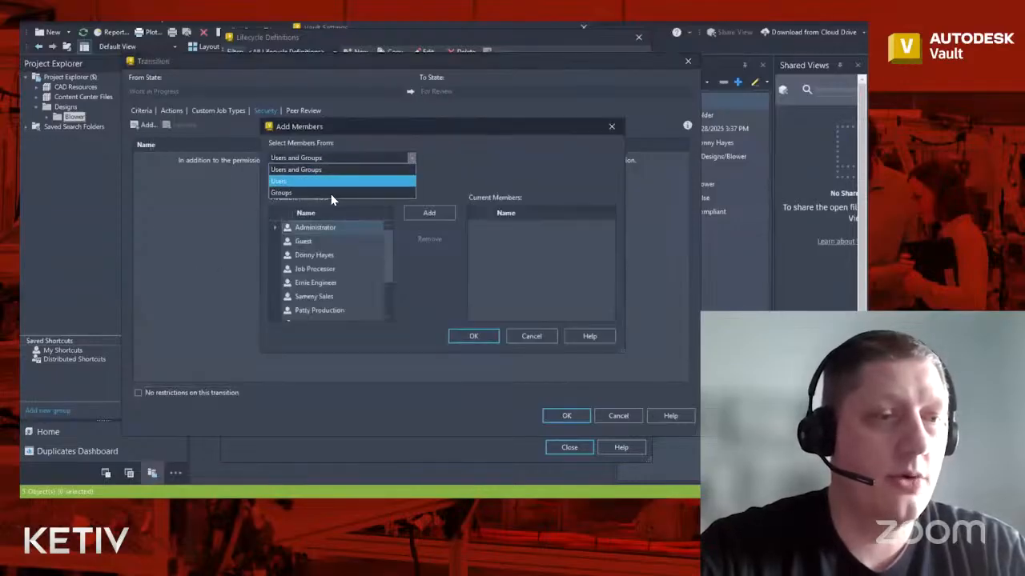
{"action": "left_click", "coordinate": [331, 183]}
{"action": "left_click", "coordinate": [365, 254]}
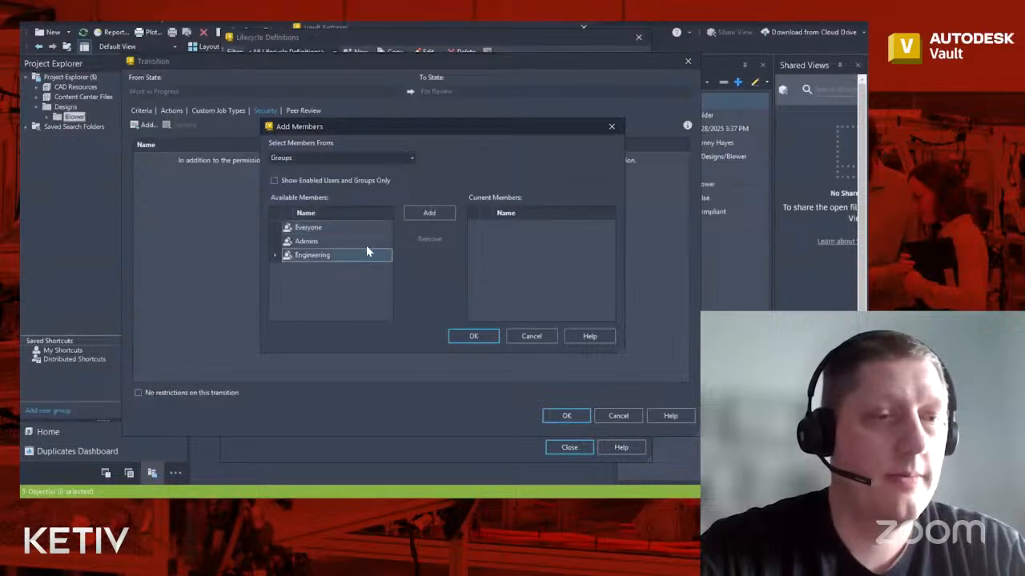
{"action": "left_click", "coordinate": [417, 214]}
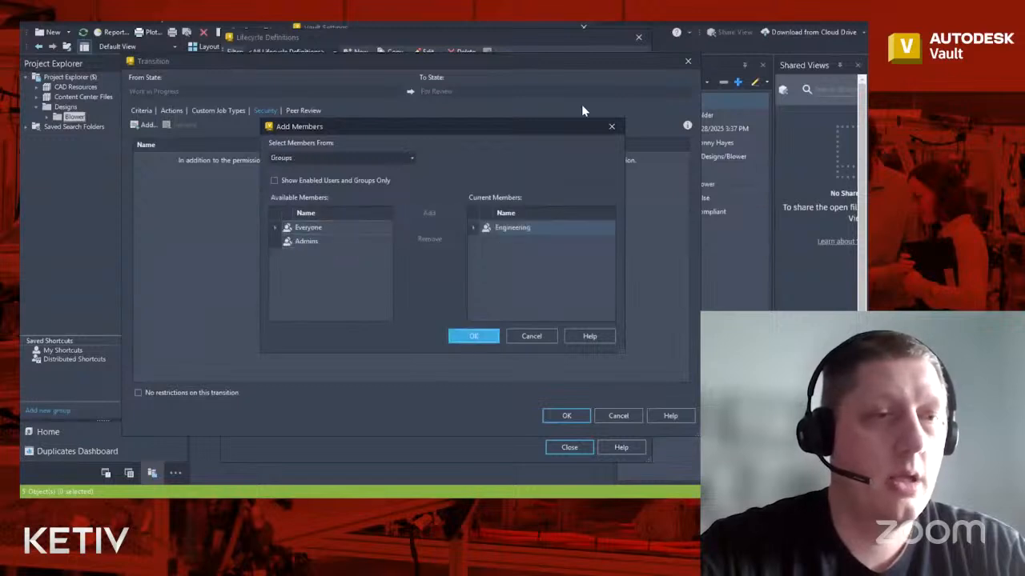
{"action": "left_click", "coordinate": [473, 336]}
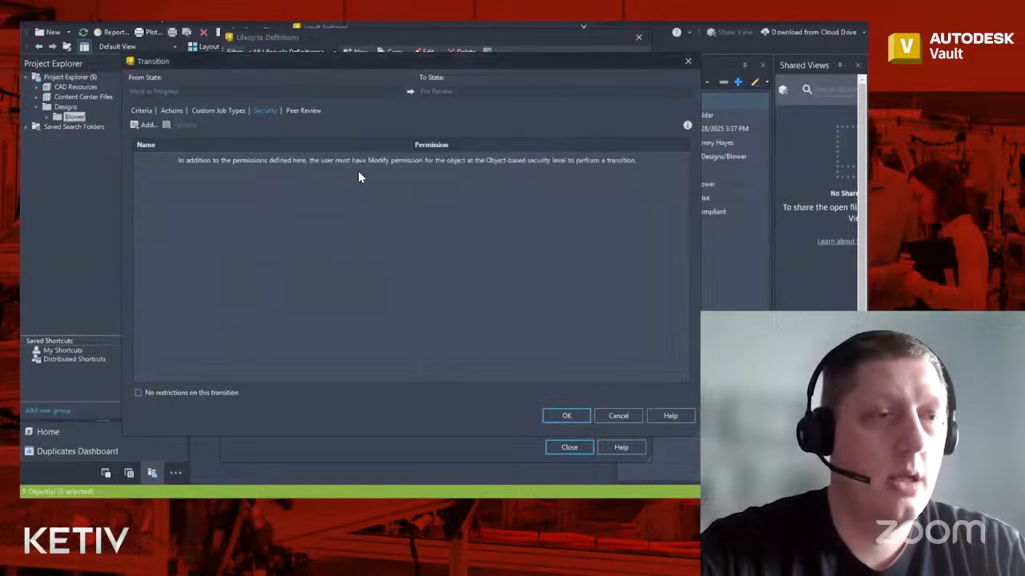
- Set Engineering's transition permission to Allow and save the transition security
{"action": "left_click", "coordinate": [558, 160]}
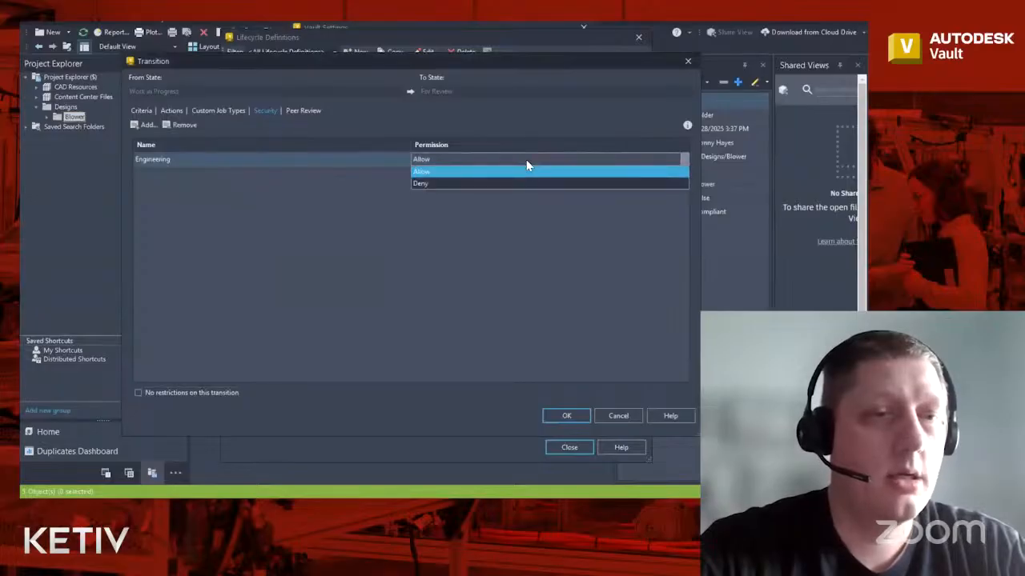
{"action": "left_click", "coordinate": [526, 160]}
{"action": "left_click", "coordinate": [525, 163]}
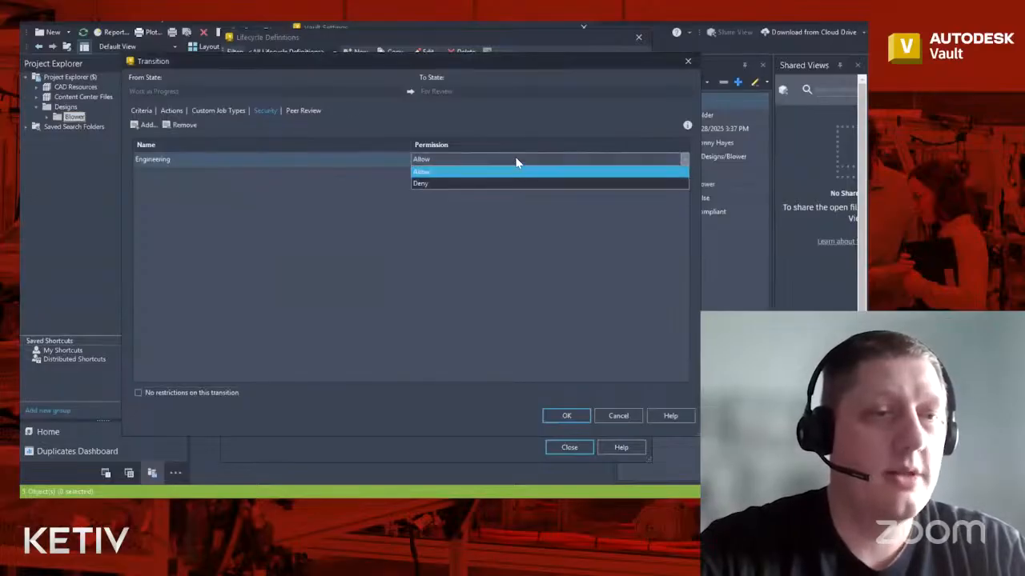
{"action": "left_click", "coordinate": [517, 164]}
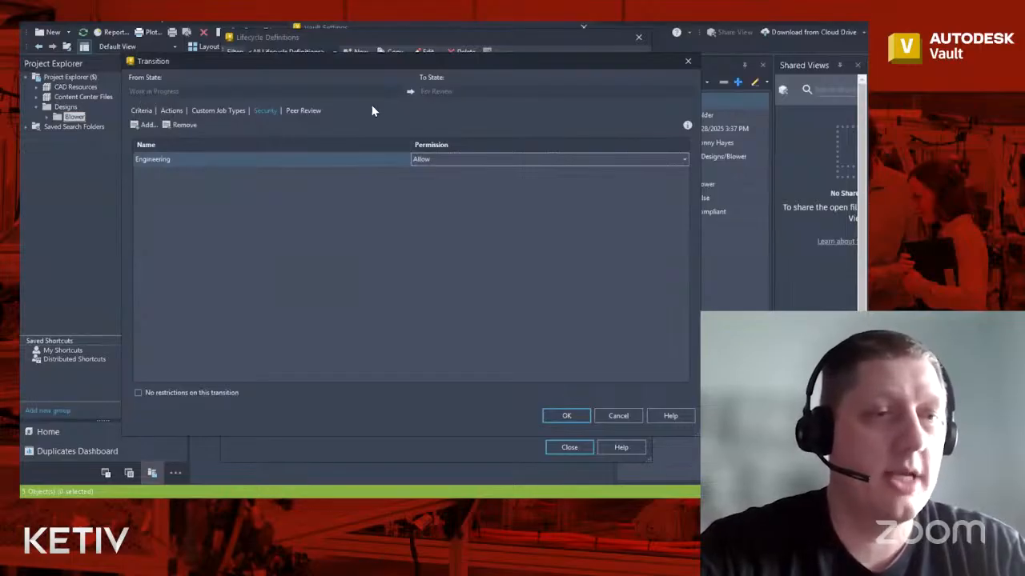
{"action": "left_click", "coordinate": [460, 159]}
{"action": "left_click", "coordinate": [459, 184]}
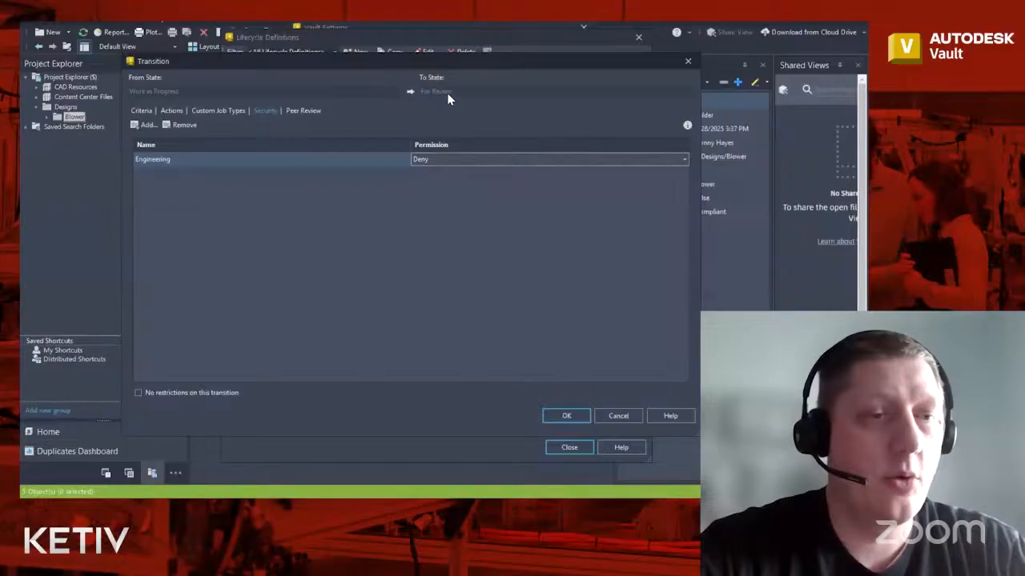
{"action": "left_click", "coordinate": [450, 158]}
{"action": "left_click", "coordinate": [480, 170]}
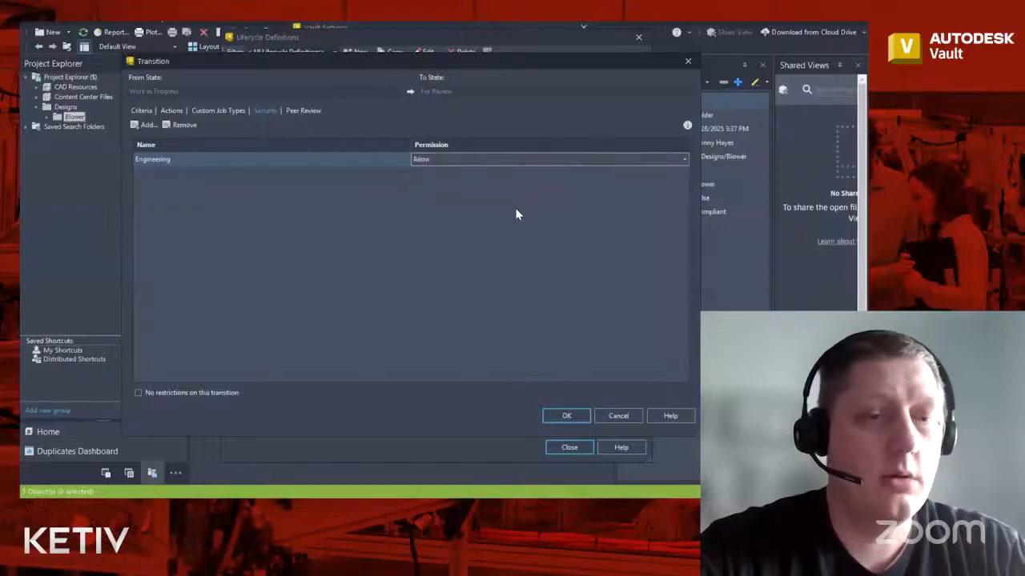
{"action": "left_click", "coordinate": [566, 414]}
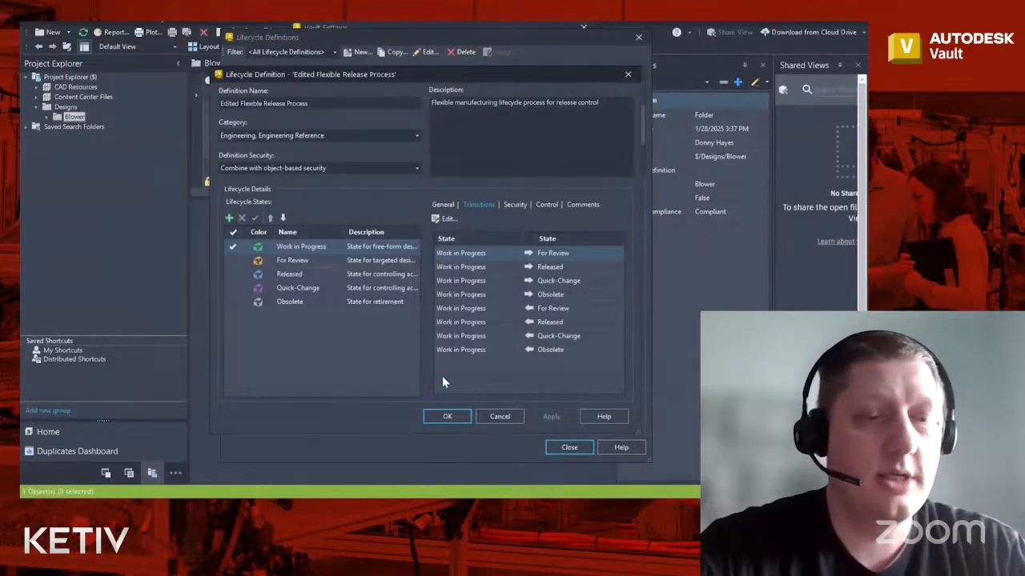
- Save the Flexible Release Process lifecycle edits and exit Vault Settings back to the Blower folder
{"action": "left_click", "coordinate": [449, 417]}
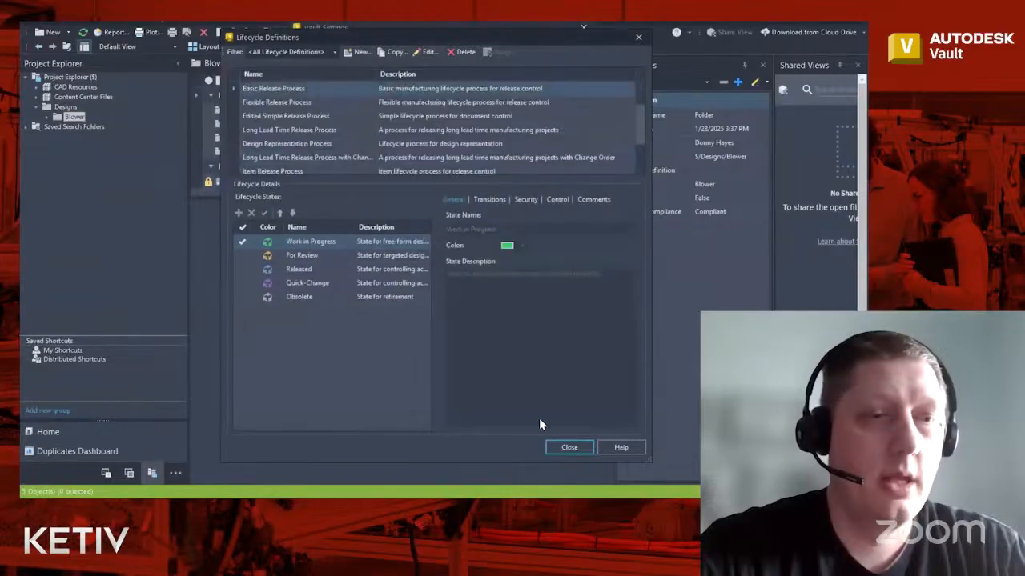
{"action": "left_click", "coordinate": [570, 448]}
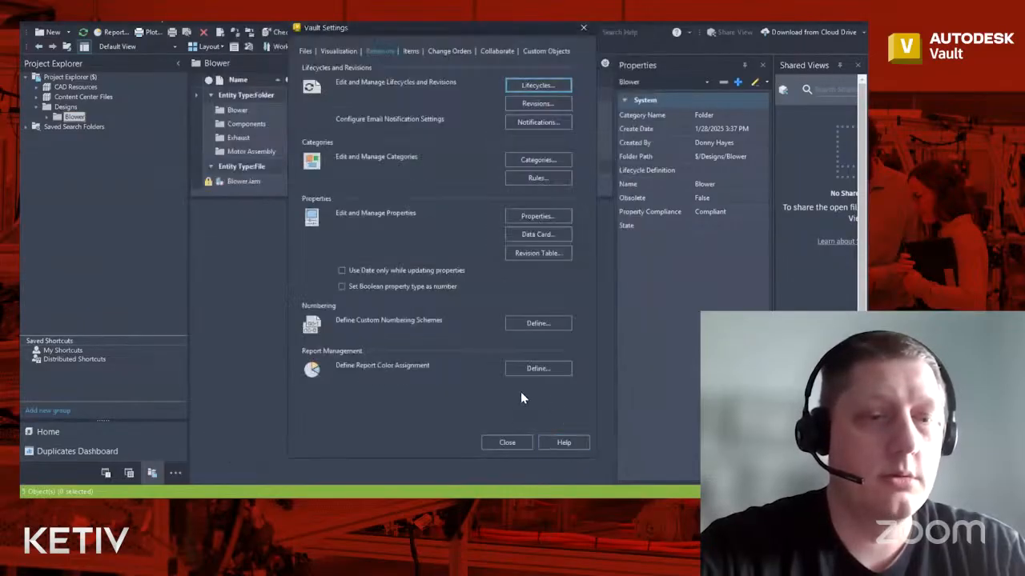
{"action": "left_click", "coordinate": [505, 442]}
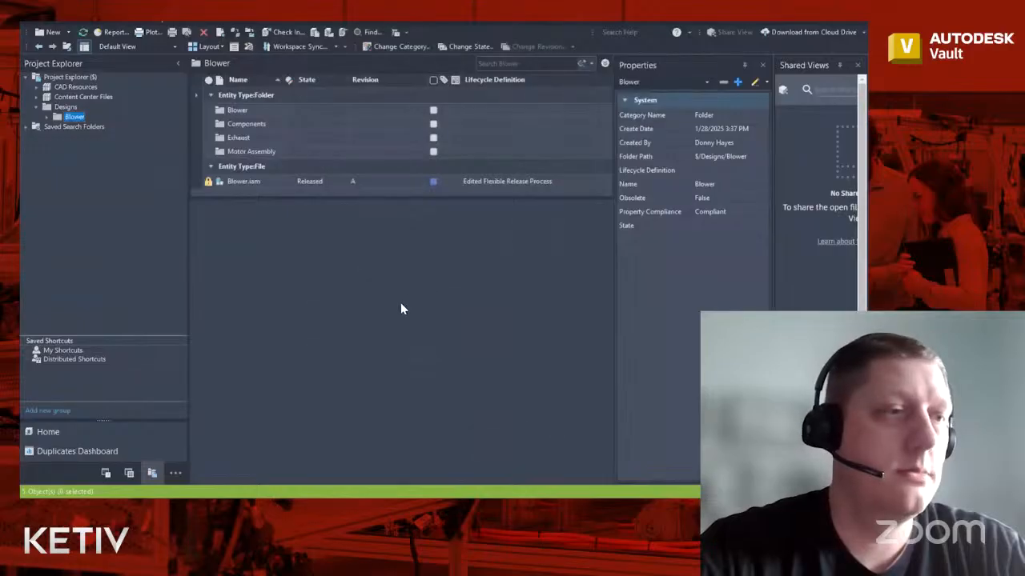